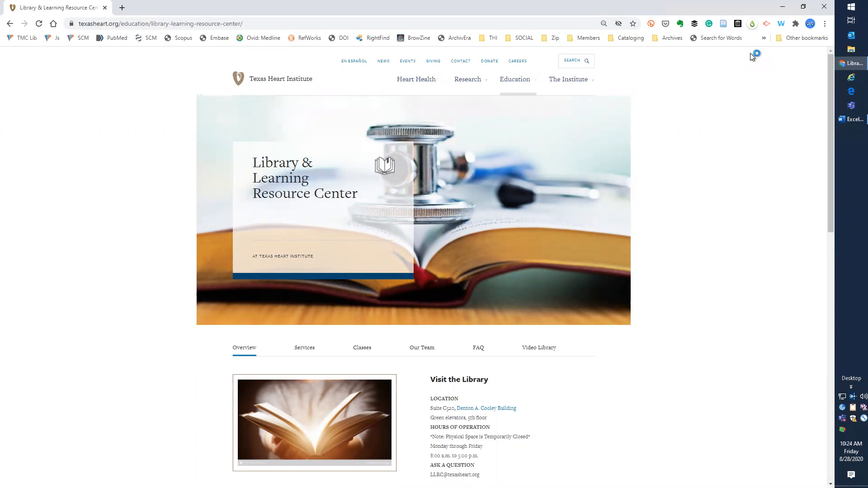
# Launch Excel from the Start menu and create a blank workbook
pyautogui.click(852, 8)
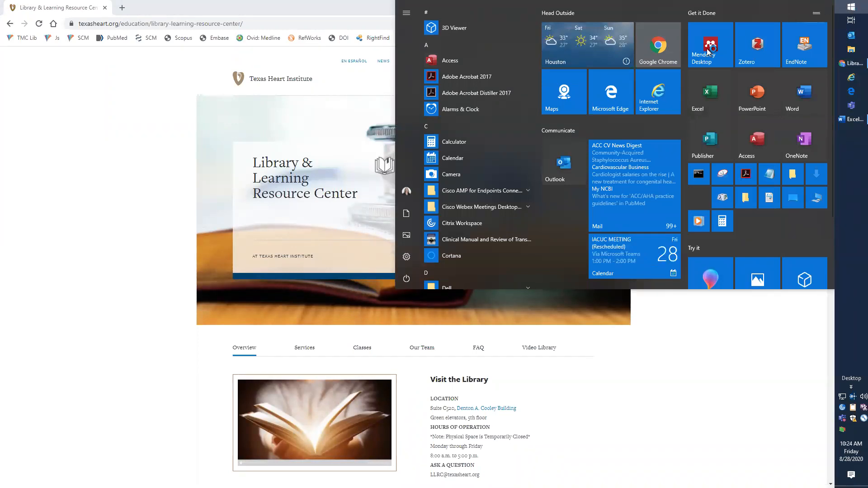
pyautogui.scroll(-4, 469, 175)
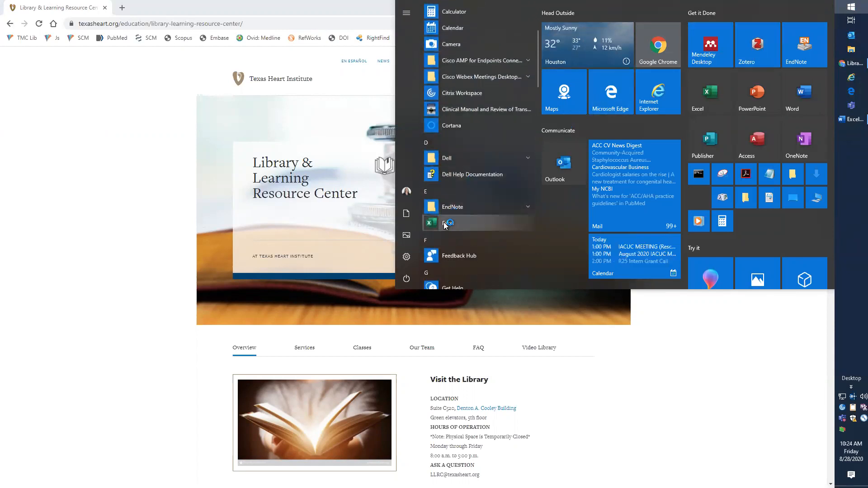
pyautogui.rightClick(446, 223)
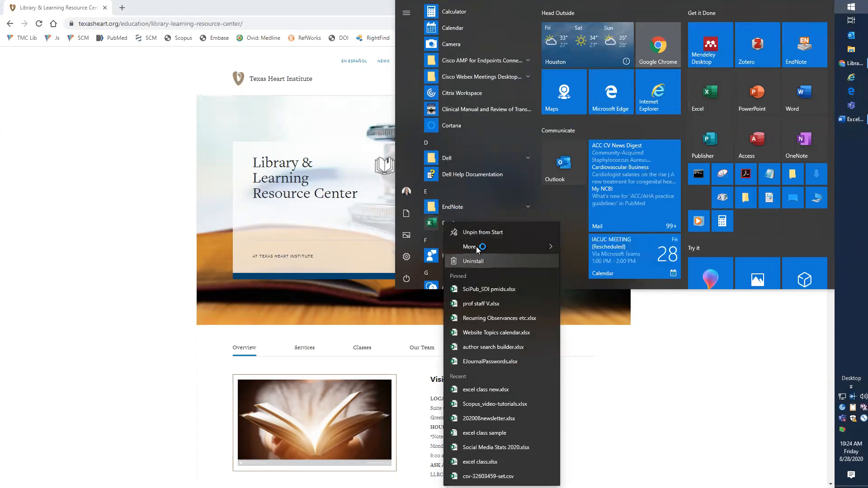
pyautogui.moveTo(506, 249)
pyautogui.click(592, 249)
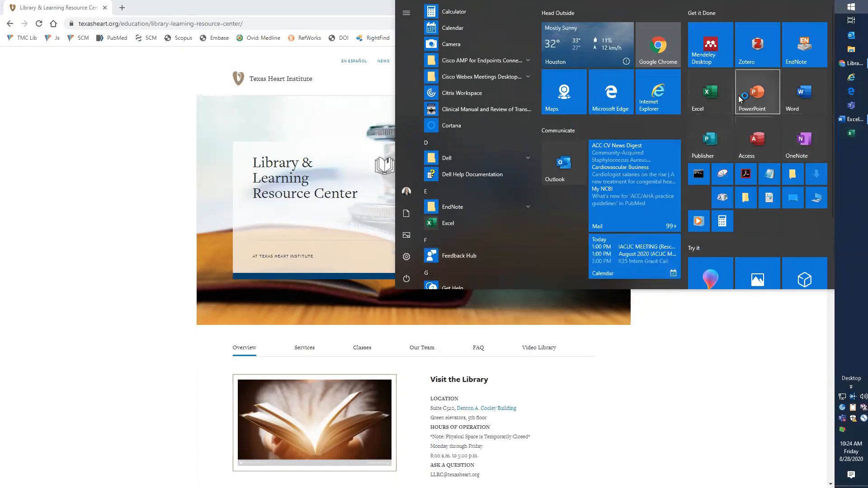
pyautogui.click(445, 224)
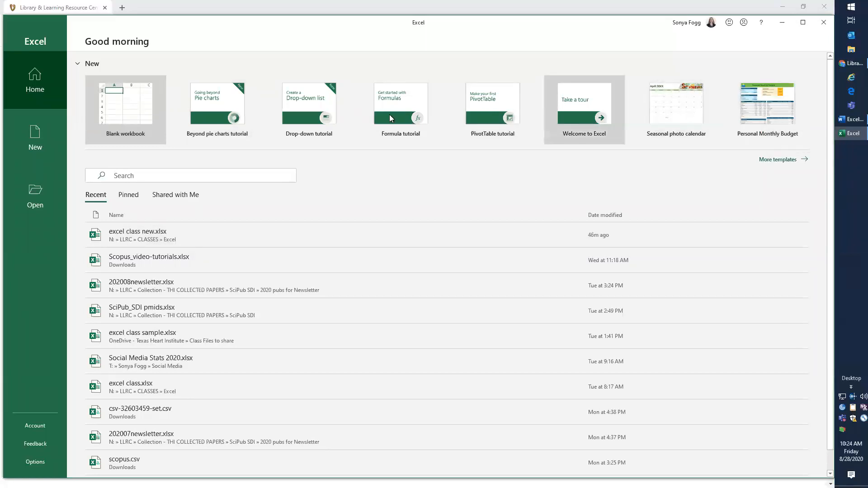
pyautogui.click(116, 119)
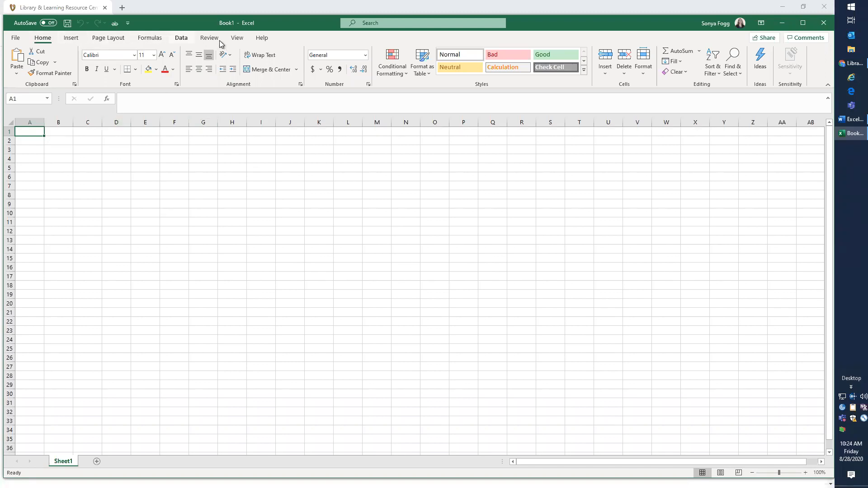
# Copy the entire name-and-address table from the Word document
pyautogui.click(181, 38)
pyautogui.click(42, 38)
pyautogui.click(804, 472)
pyautogui.click(805, 472)
pyautogui.click(805, 473)
pyautogui.click(805, 473)
pyautogui.click(805, 472)
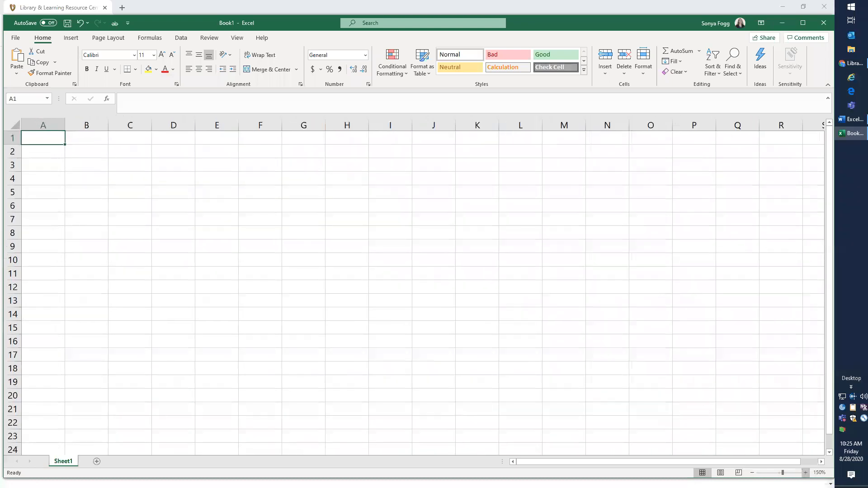
pyautogui.click(805, 472)
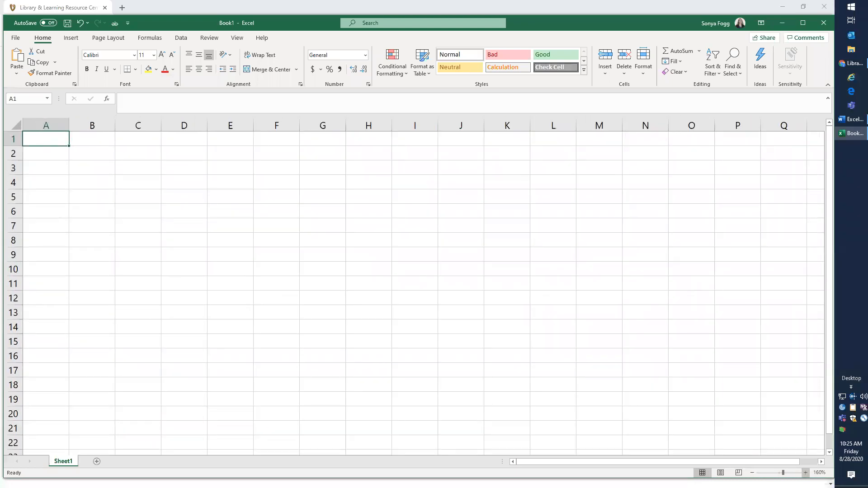
pyautogui.click(805, 473)
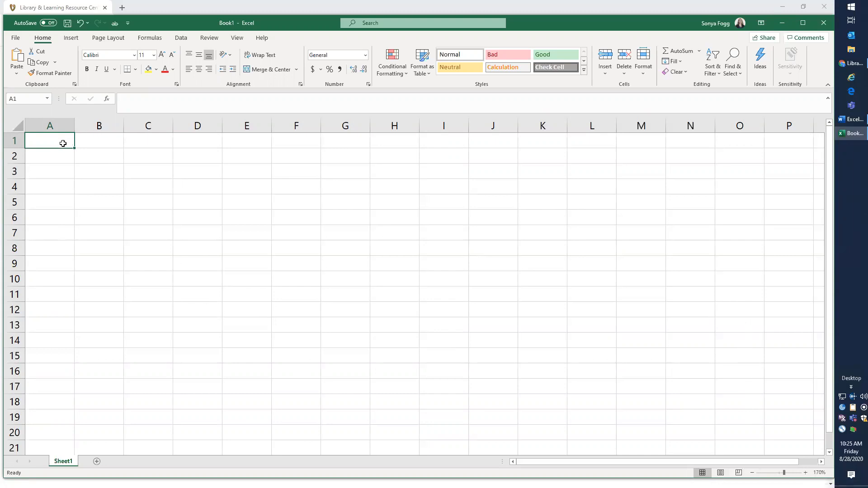
pyautogui.click(83, 142)
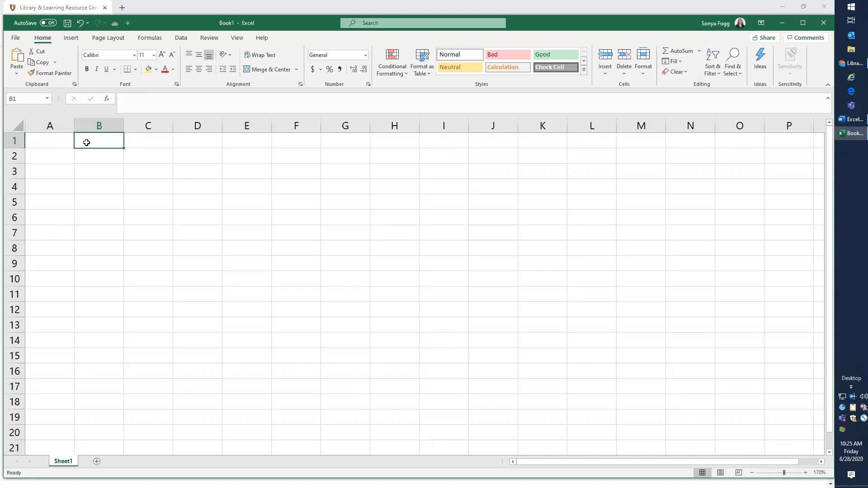
pyautogui.click(843, 123)
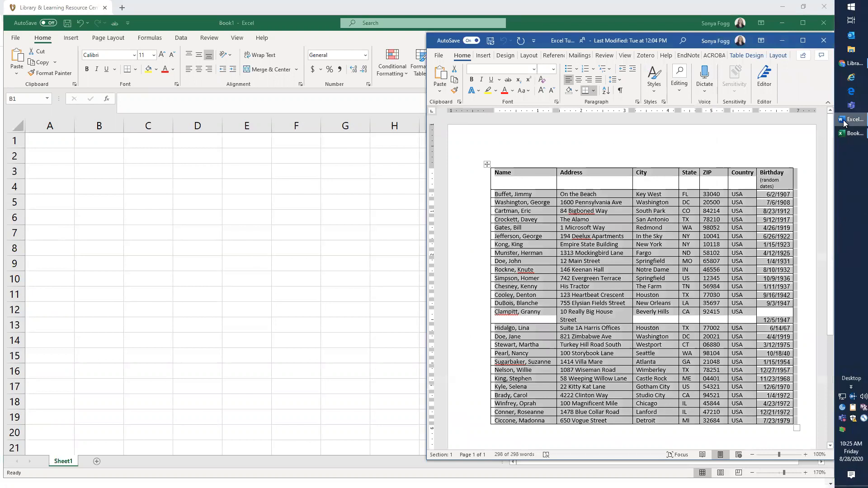
pyautogui.click(560, 148)
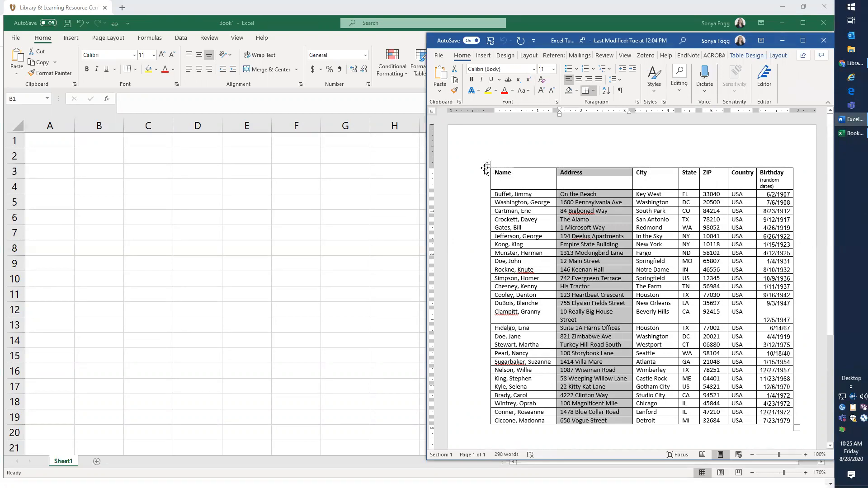
pyautogui.click(568, 204)
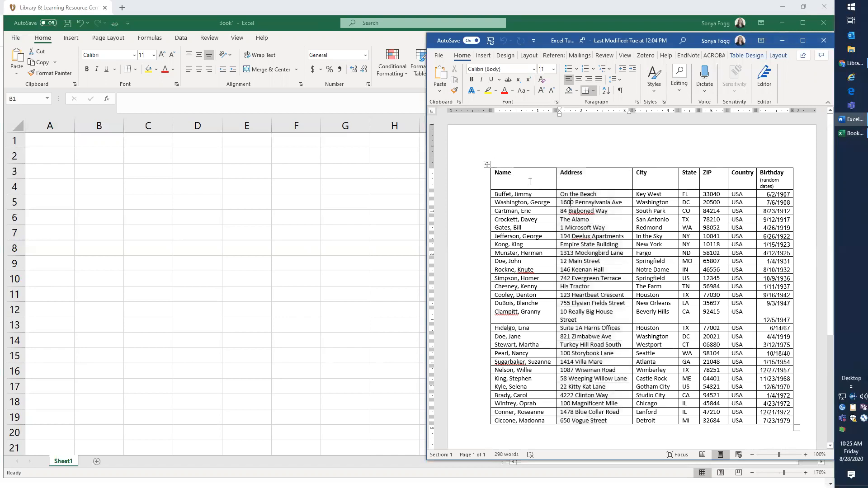
pyautogui.click(487, 164)
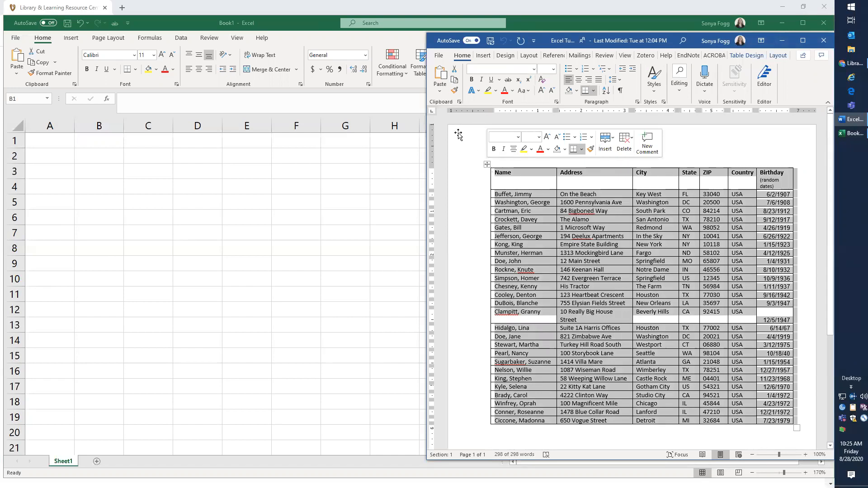
pyautogui.click(454, 83)
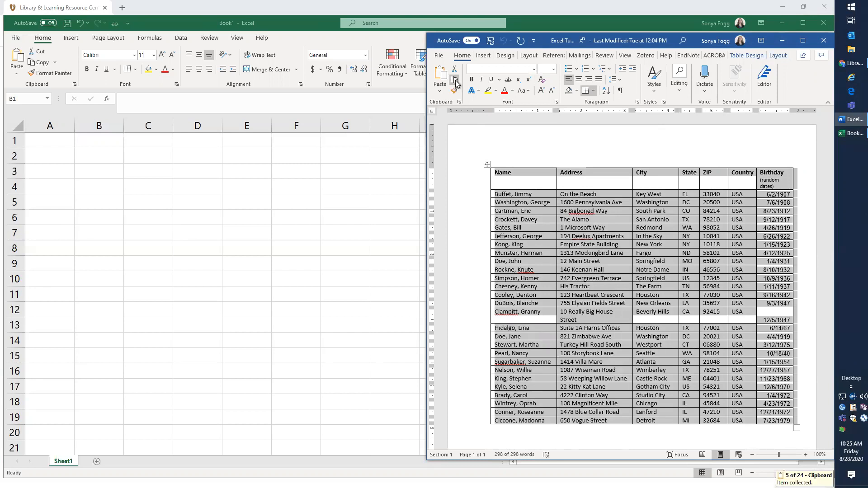
# Paste the table into cell A1 of the worksheet, matching the destination formatting
pyautogui.click(46, 140)
pyautogui.click(47, 140)
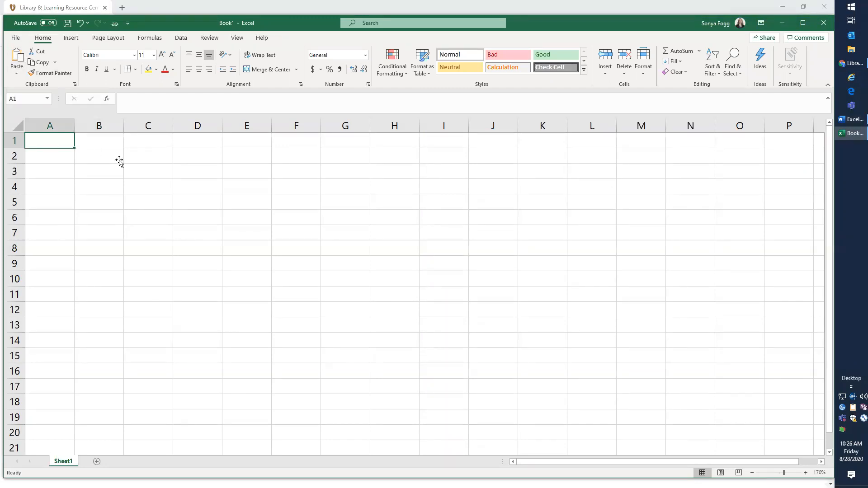
pyautogui.hotkey('ctrl', 'v')
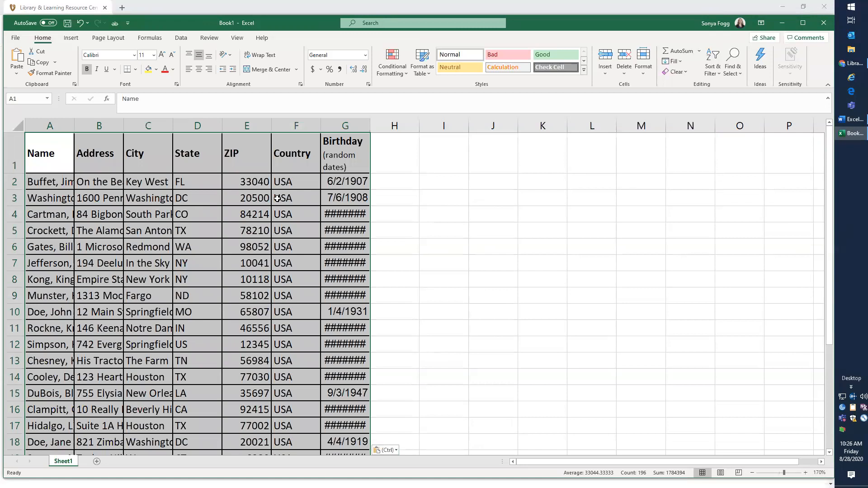
pyautogui.click(397, 451)
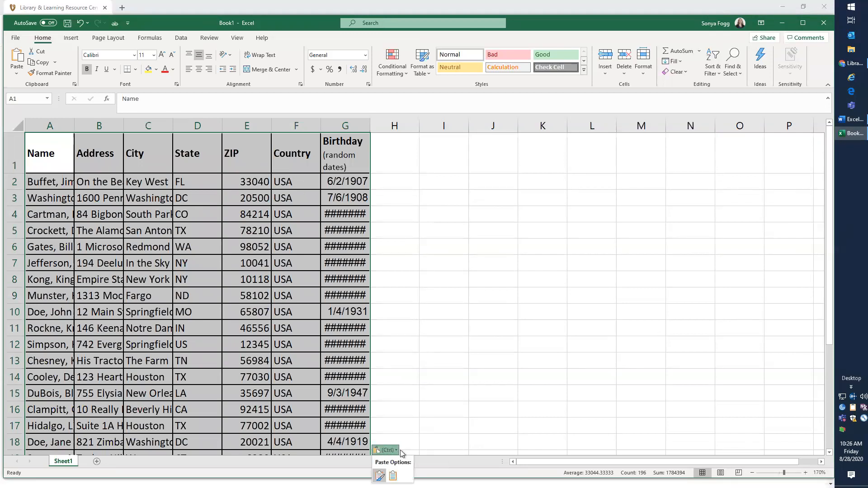
pyautogui.click(393, 475)
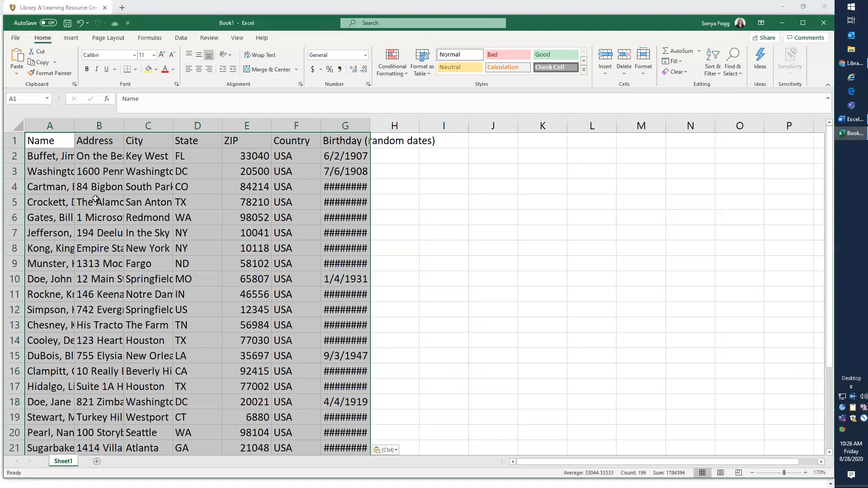
# Inspect the full contents of the name and birthday cells in the pasted data
pyautogui.click(60, 181)
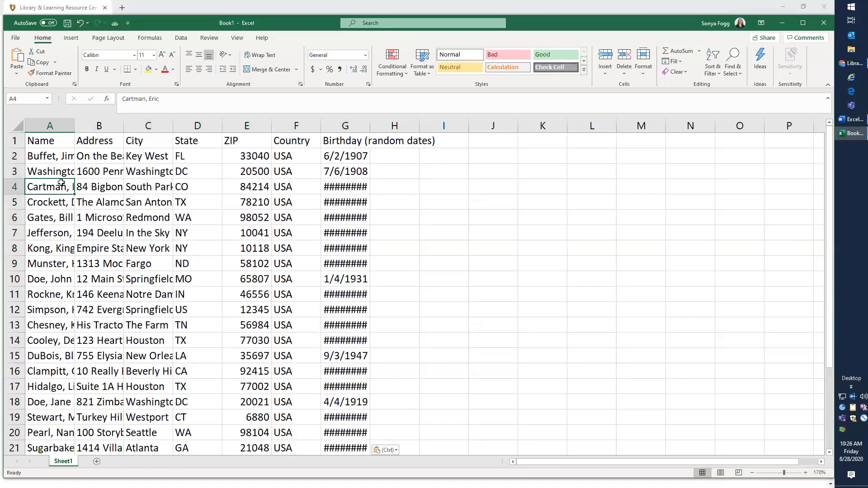
pyautogui.click(53, 158)
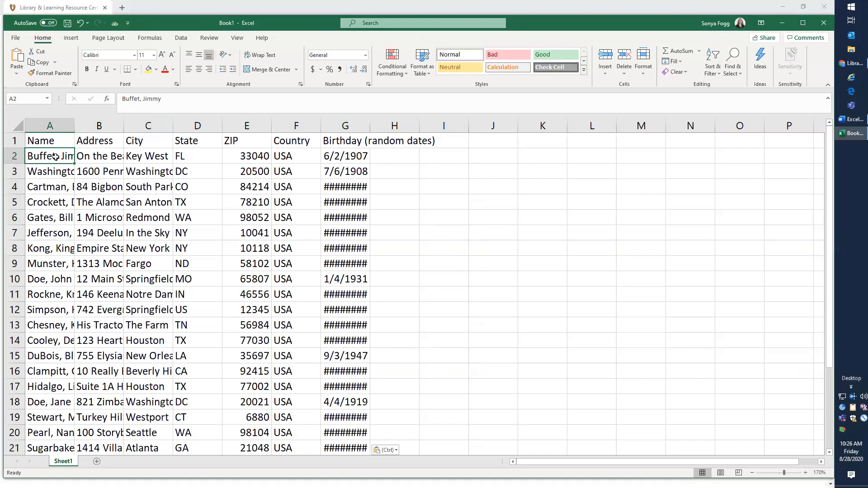
pyautogui.moveTo(162, 100); pyautogui.dragTo(120, 99)
pyautogui.click(203, 105)
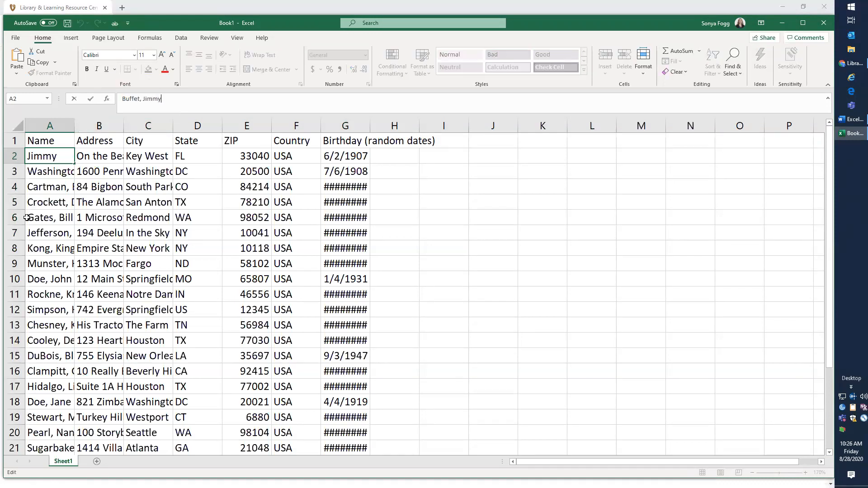
pyautogui.hotkey('ctrl', 'Return')
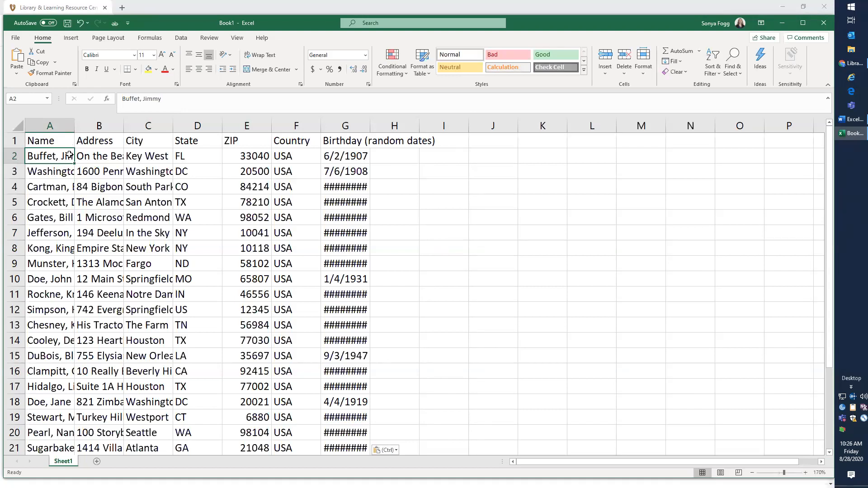
pyautogui.click(328, 156)
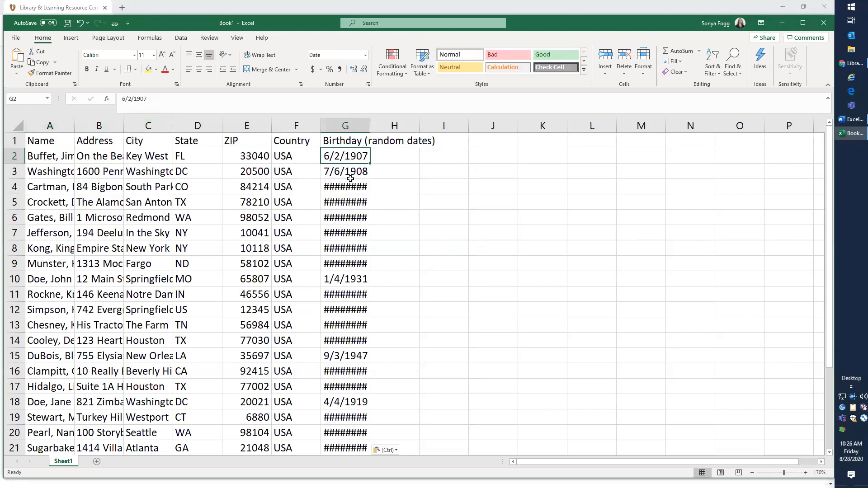
pyautogui.click(344, 202)
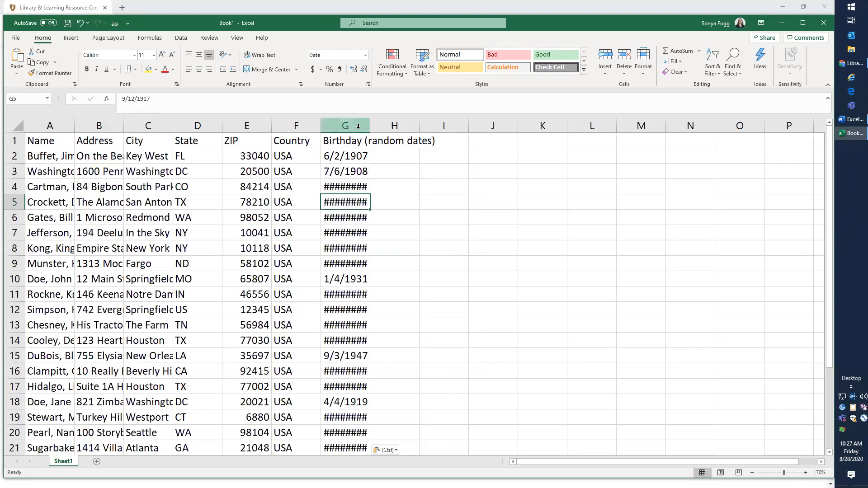
pyautogui.click(47, 222)
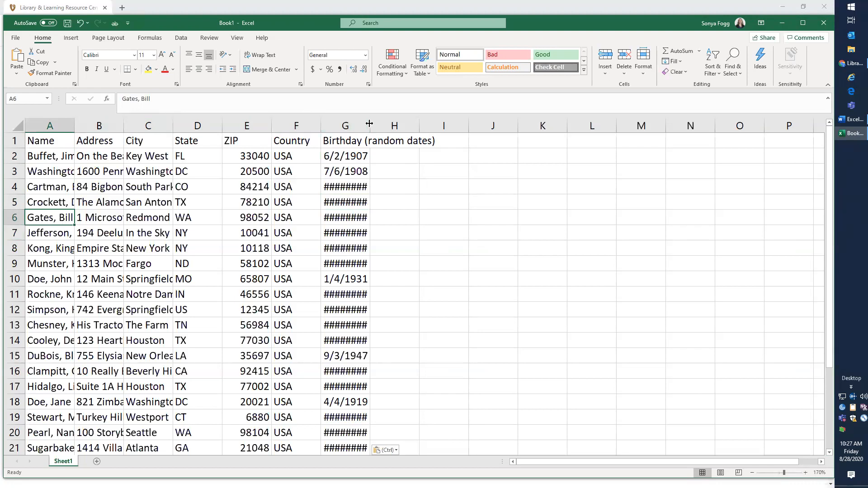
# Widen the Birthday (random dates) column so every date displays in full
pyautogui.moveTo(374, 123); pyautogui.dragTo(369, 129)
pyautogui.moveTo(369, 127); pyautogui.dragTo(389, 127)
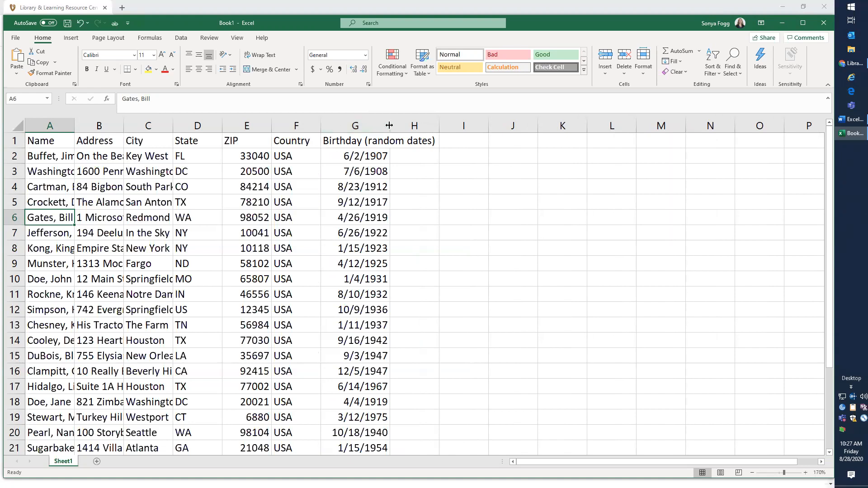
pyautogui.moveTo(374, 125); pyautogui.dragTo(392, 133)
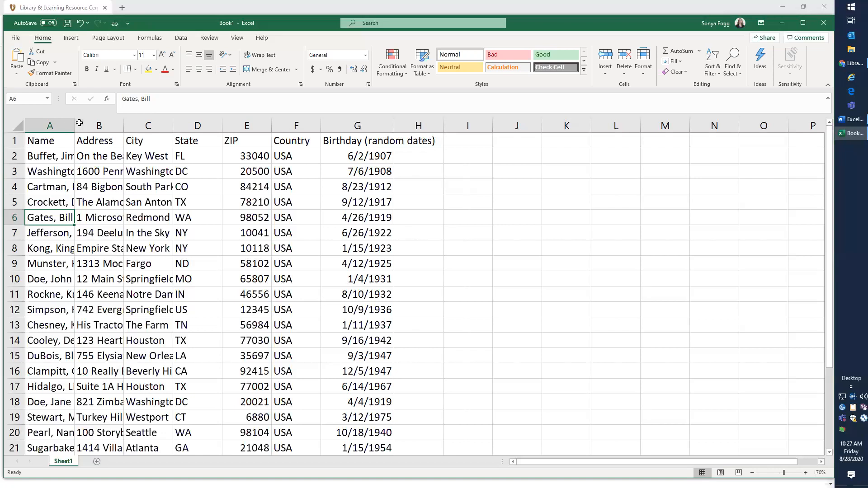
# Autofit the Name column to fit the longest entry
pyautogui.click(52, 156)
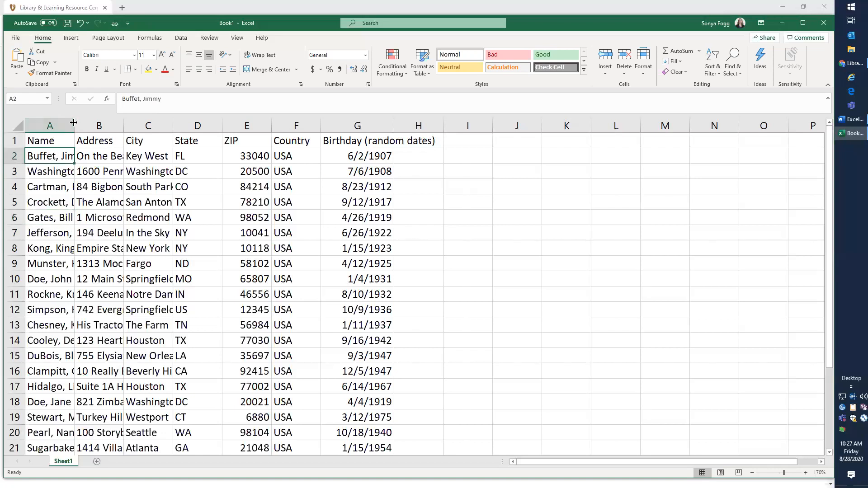
pyautogui.doubleClick(73, 122)
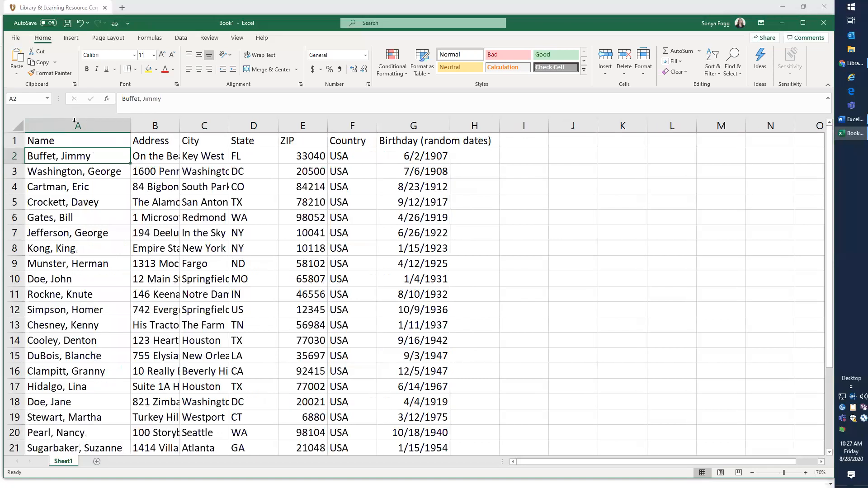
pyautogui.scroll(-6, 77, 329)
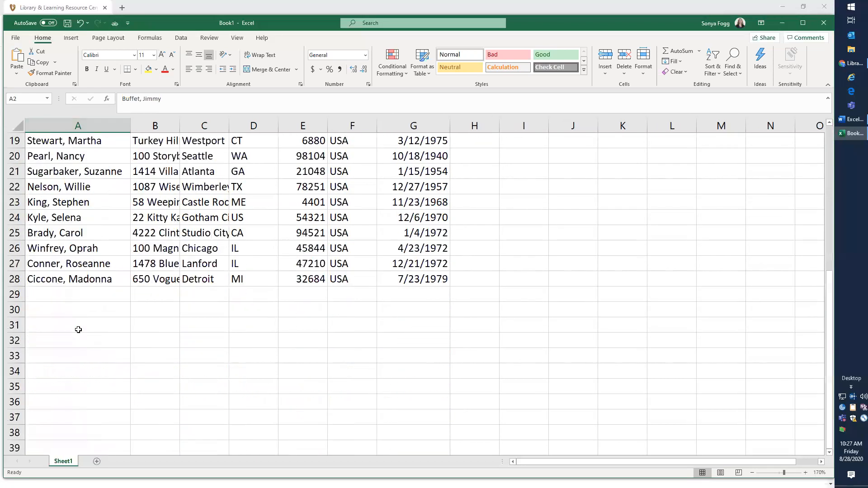
pyautogui.scroll(4, 119, 174)
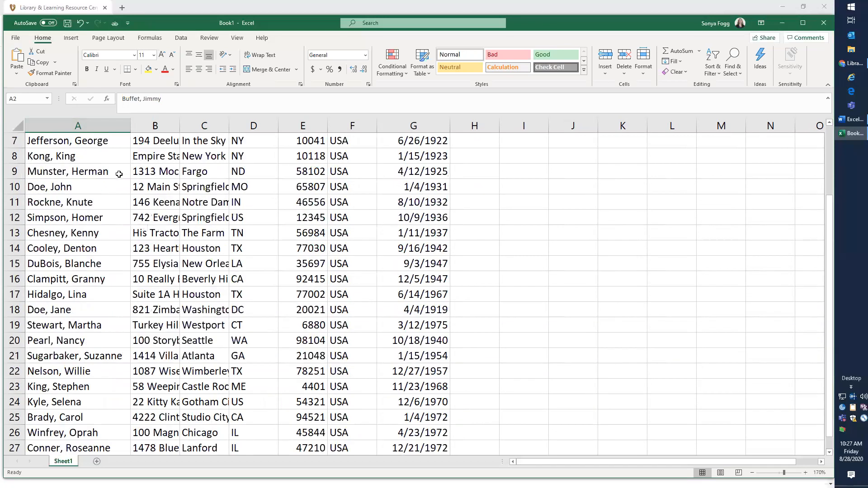
pyautogui.scroll(2, 118, 174)
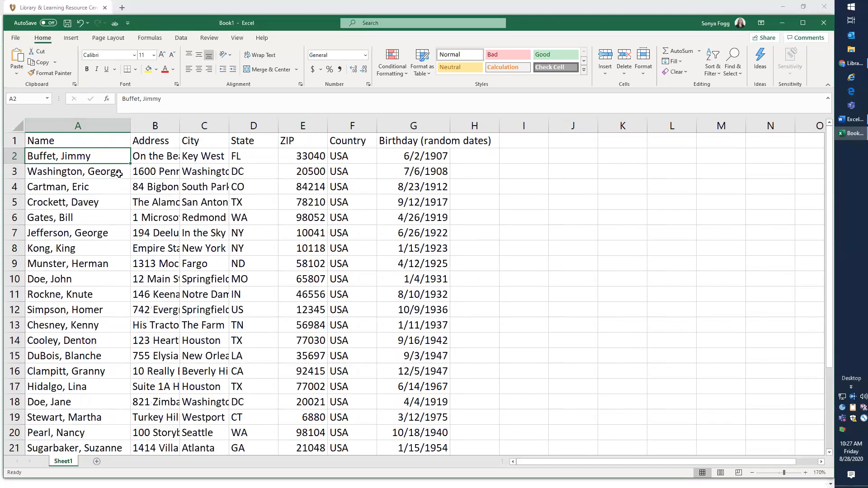
# Autofit the Address, City, State, ZIP and Country columns to their contents
pyautogui.click(141, 123)
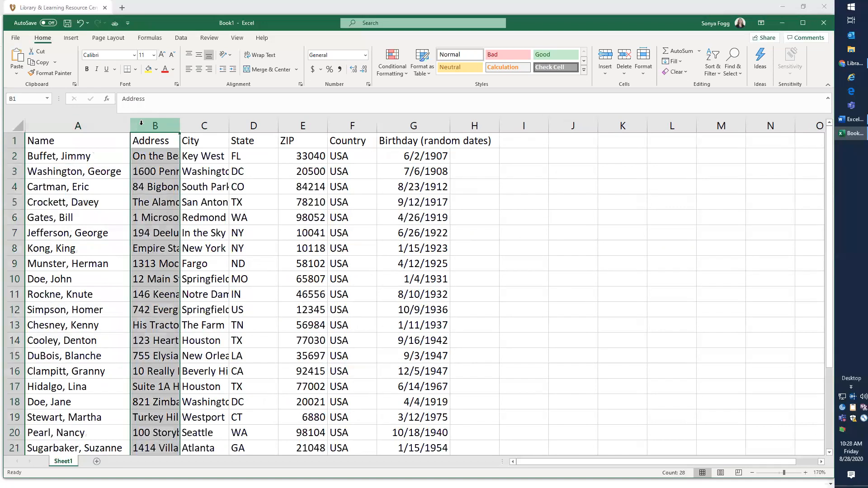
pyautogui.moveTo(141, 123); pyautogui.dragTo(338, 124)
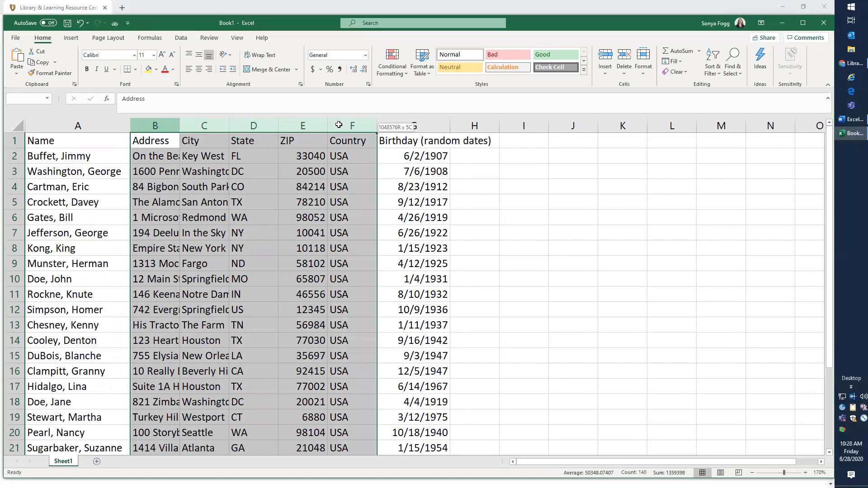
pyautogui.moveTo(339, 125); pyautogui.dragTo(339, 125)
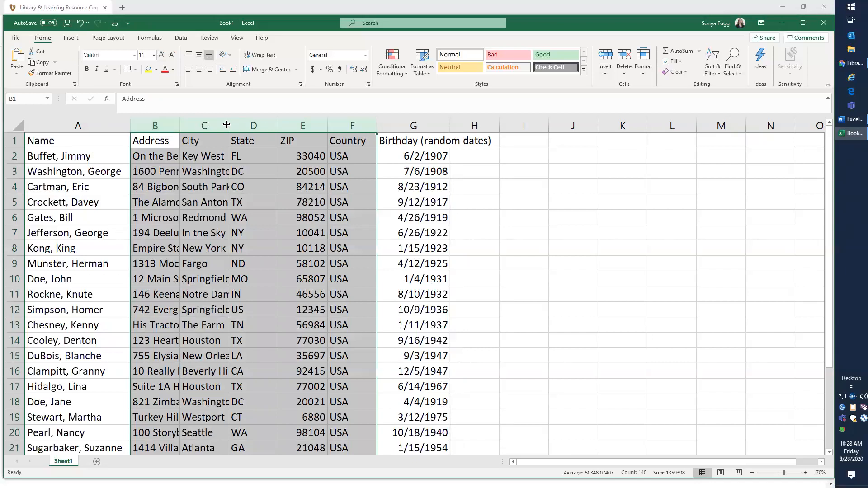
pyautogui.doubleClick(229, 123)
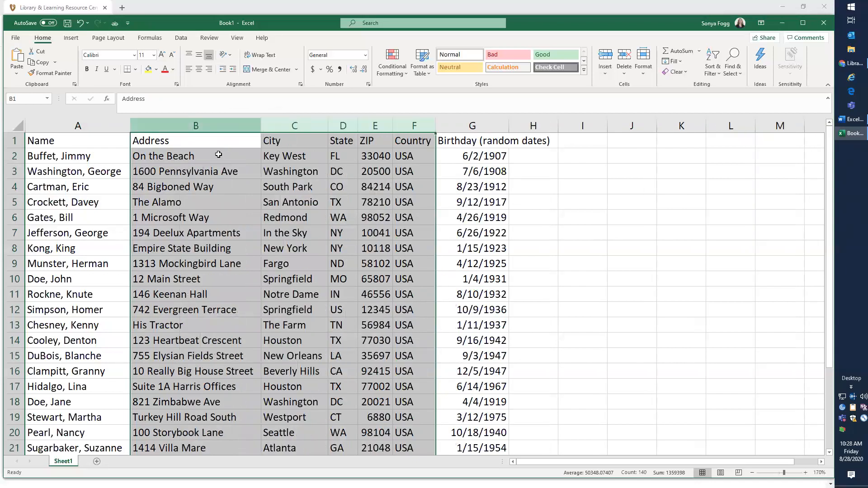
pyautogui.moveTo(260, 124); pyautogui.dragTo(233, 124)
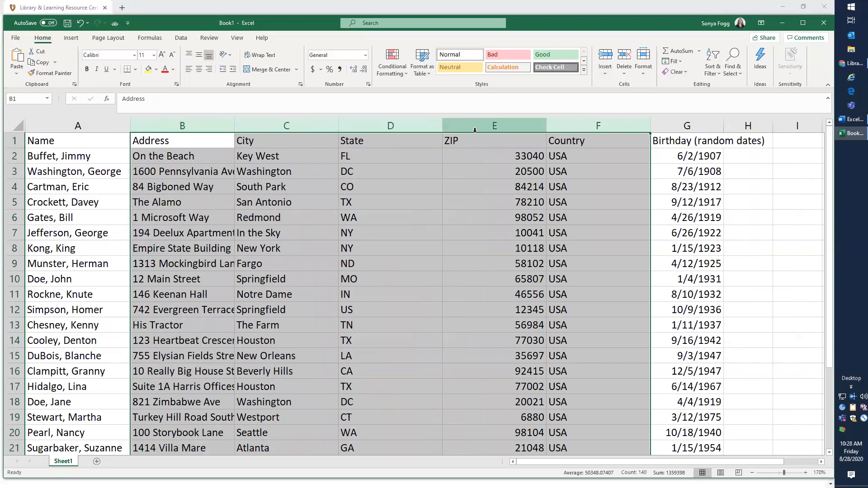
pyautogui.doubleClick(234, 121)
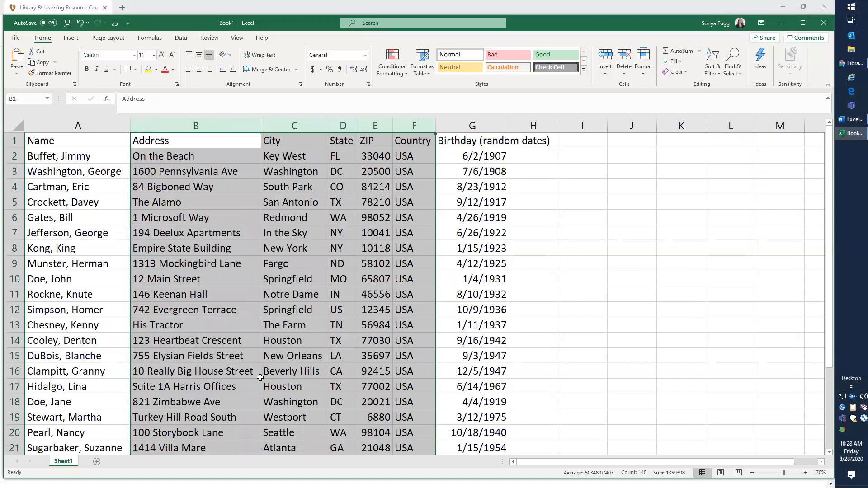
# Delete the Country column
pyautogui.click(283, 269)
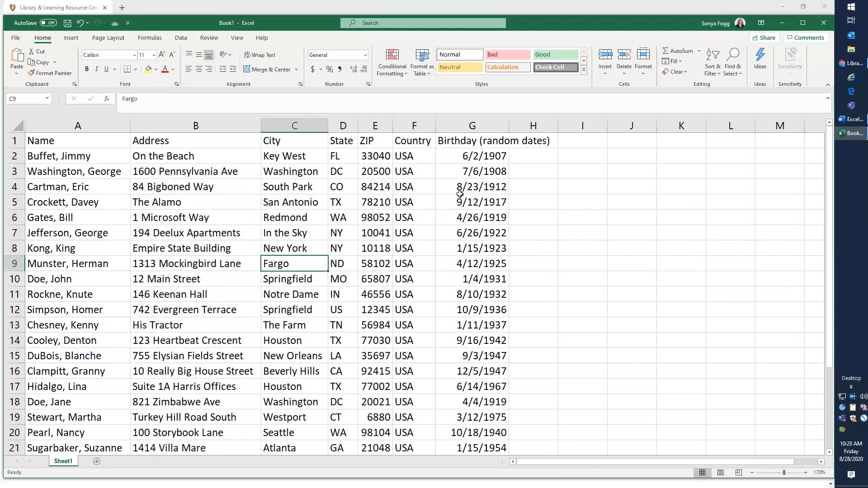
pyautogui.scroll(-5, 462, 195)
pyautogui.scroll(2, 459, 196)
pyautogui.scroll(3, 458, 196)
pyautogui.click(406, 122)
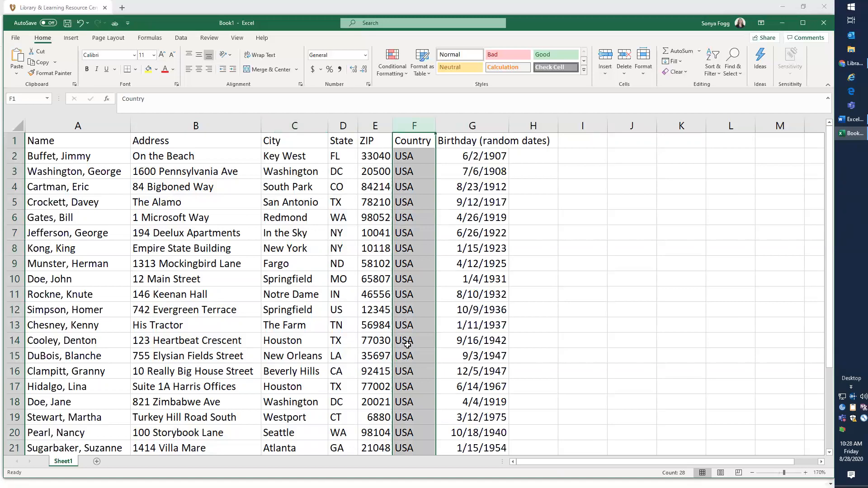
pyautogui.scroll(-5, 405, 342)
pyautogui.scroll(5, 406, 343)
pyautogui.click(624, 55)
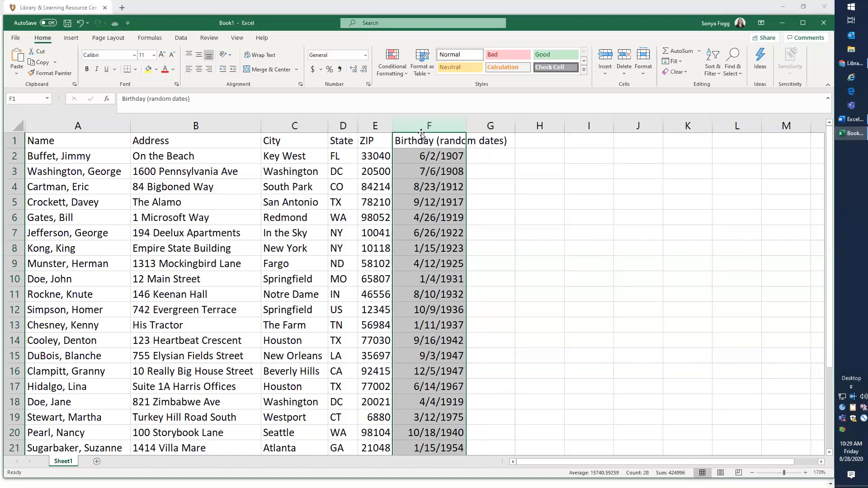
# Insert a blank column between the Name and Address columns
pyautogui.click(172, 189)
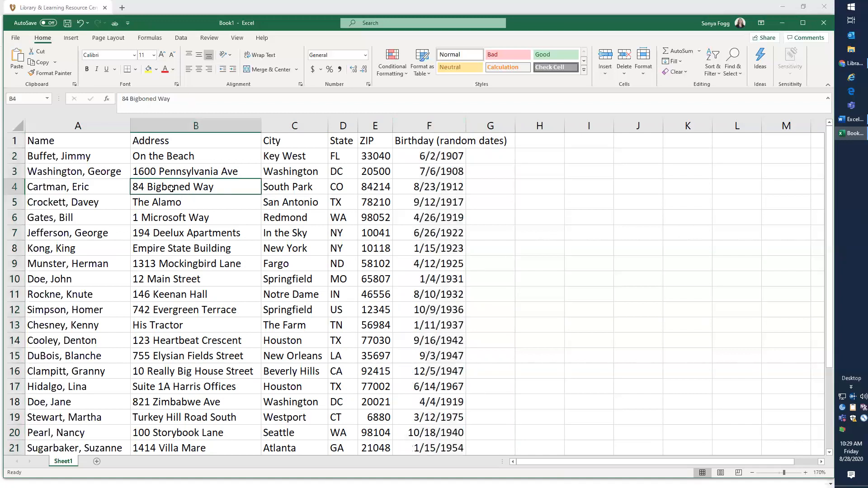
pyautogui.click(75, 177)
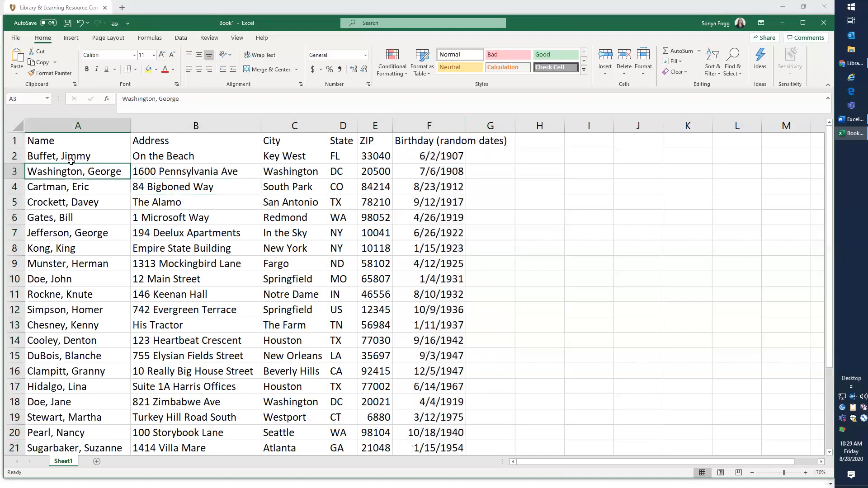
pyautogui.click(63, 126)
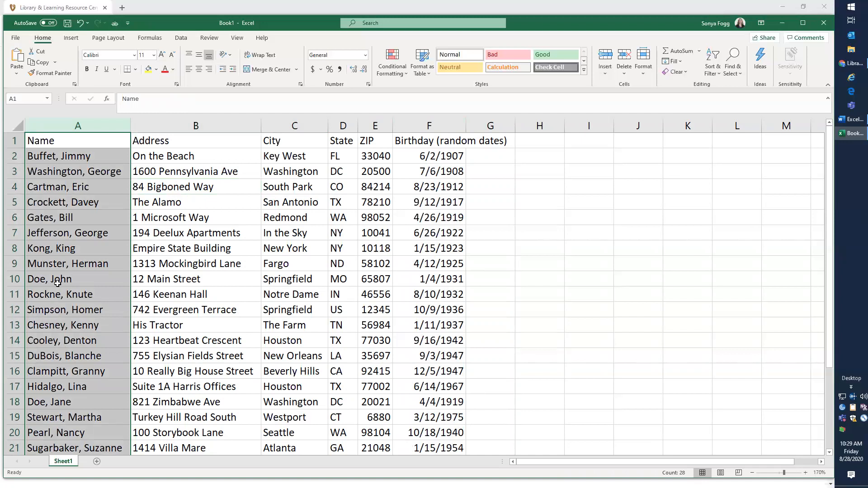
pyautogui.click(57, 283)
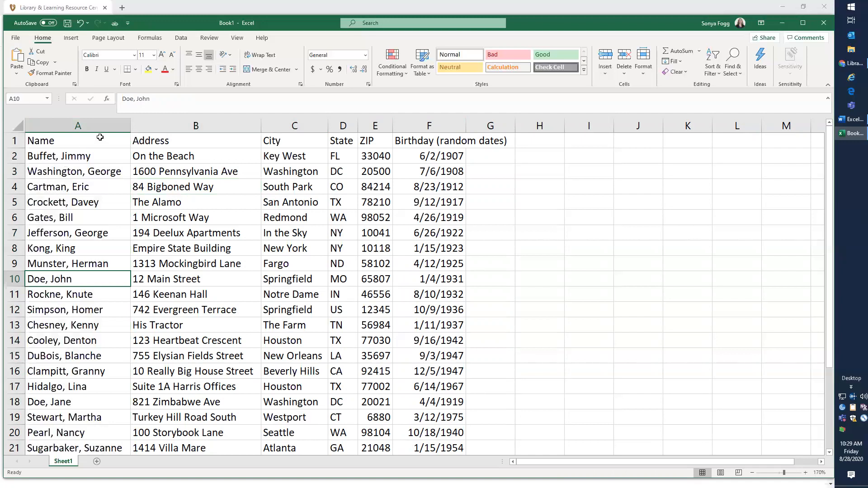
pyautogui.click(171, 123)
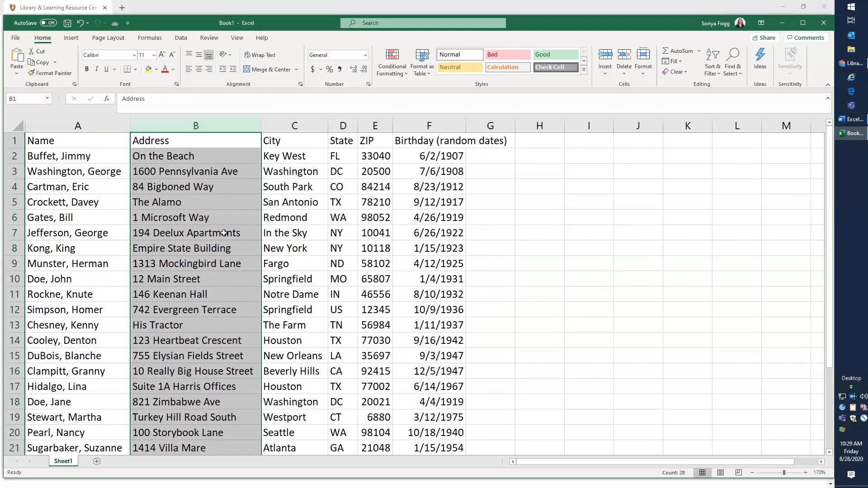
pyautogui.click(605, 56)
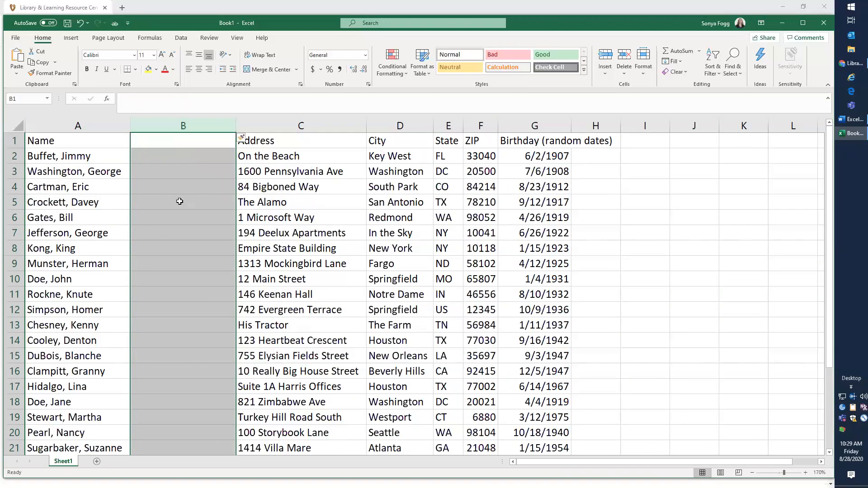
# Start Text to Columns on the Name column and keep the Delimited data type
pyautogui.click(179, 202)
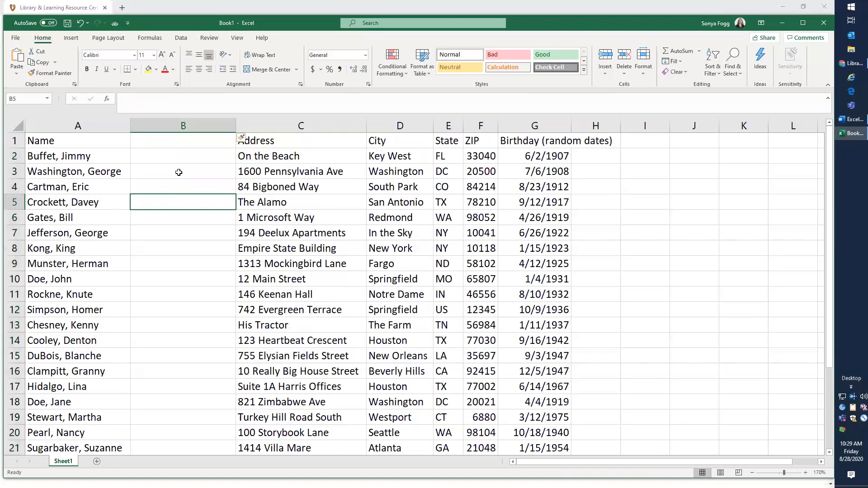
pyautogui.click(78, 126)
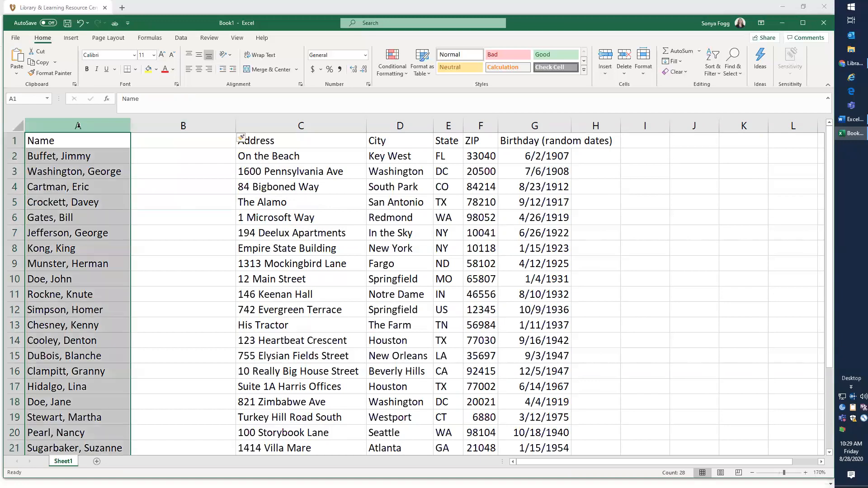
pyautogui.click(181, 38)
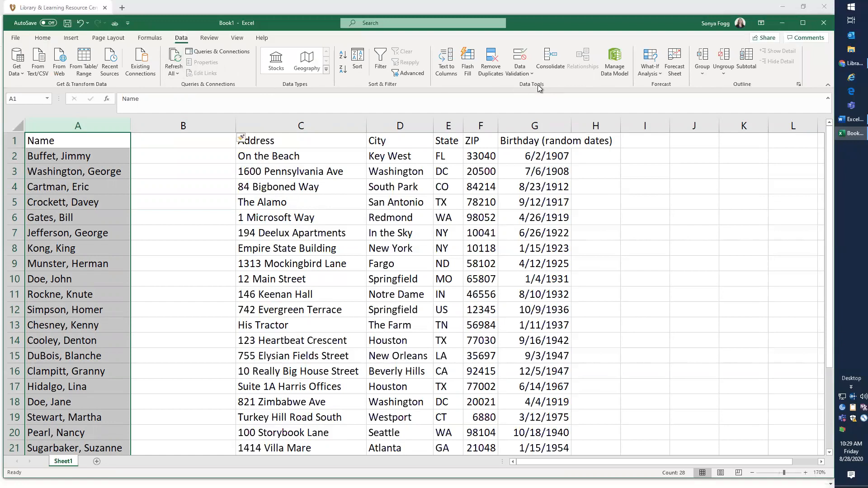
pyautogui.click(446, 67)
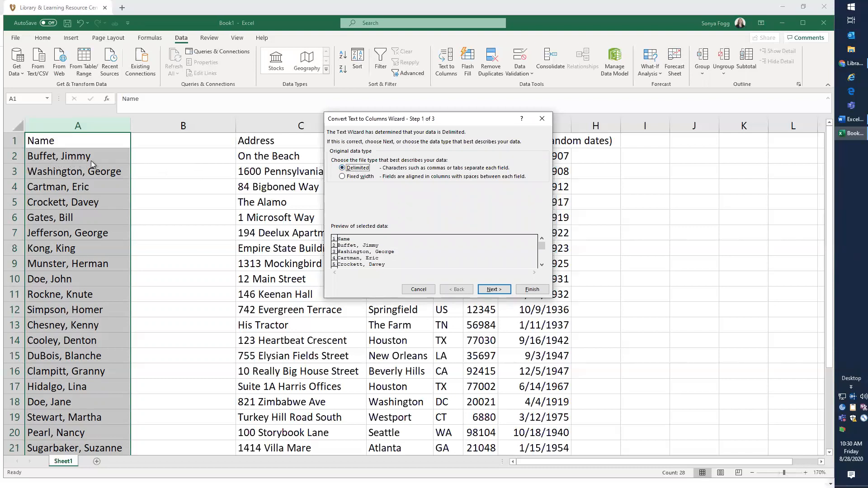
pyautogui.click(497, 293)
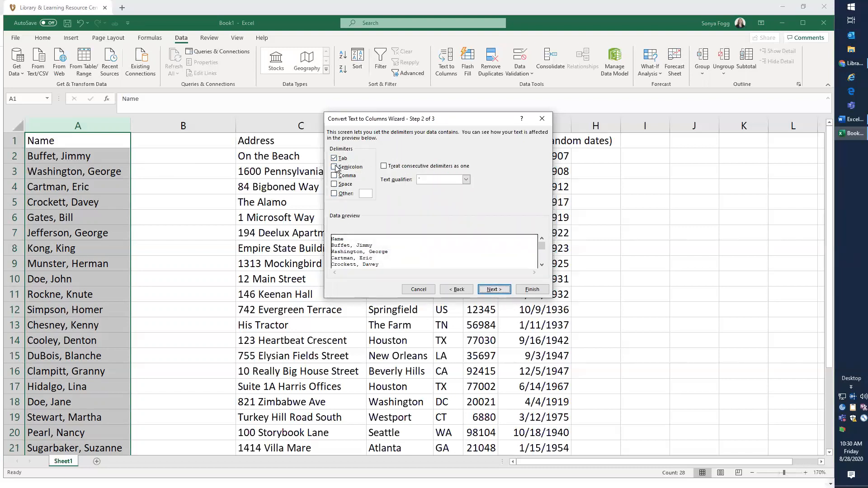
# Split the names using Comma and Space delimiters, treating consecutive delimiters as one, and finish the wizard
pyautogui.click(335, 159)
pyautogui.click(334, 175)
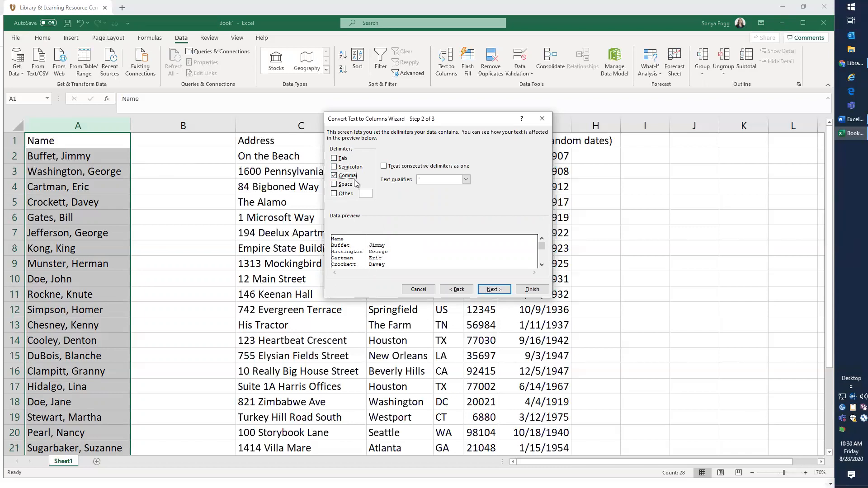
pyautogui.click(343, 185)
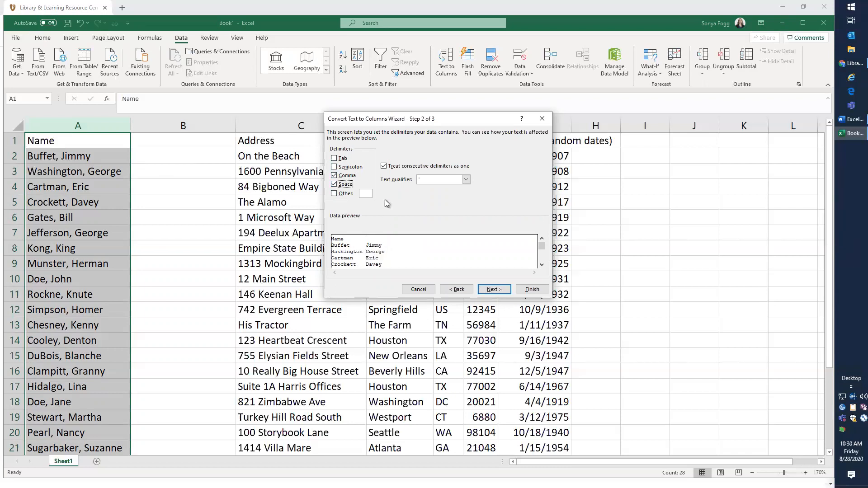
pyautogui.click(384, 166)
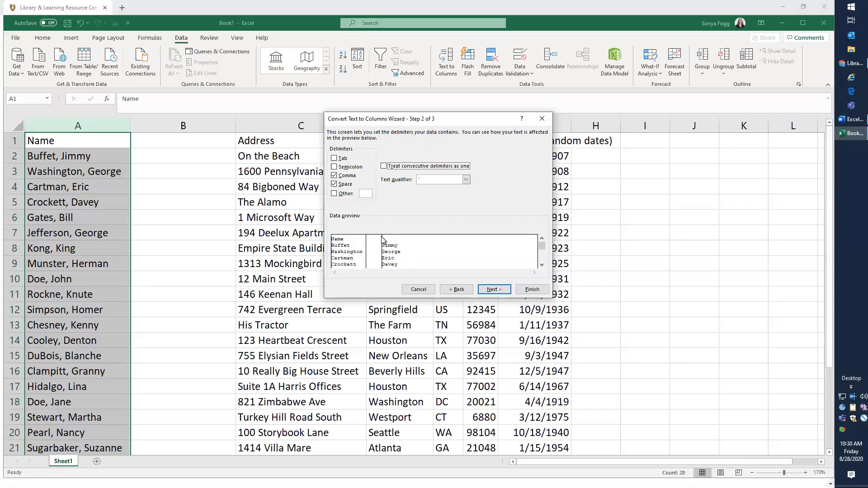
pyautogui.click(384, 166)
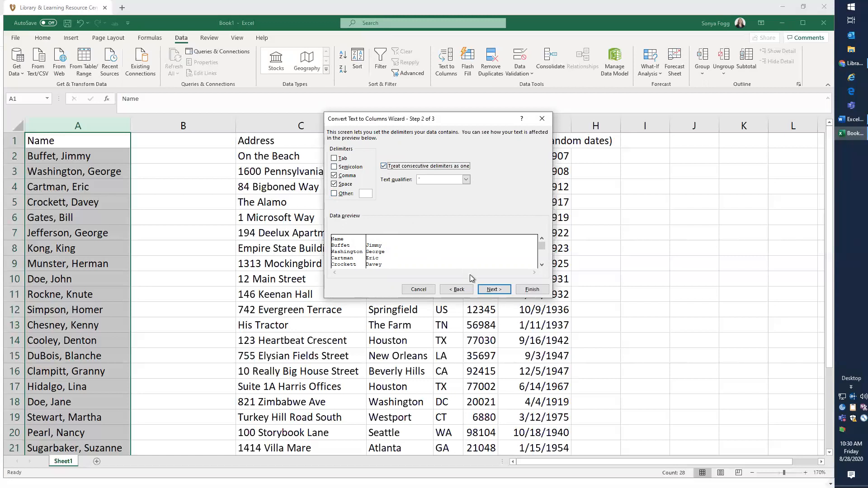
pyautogui.click(499, 291)
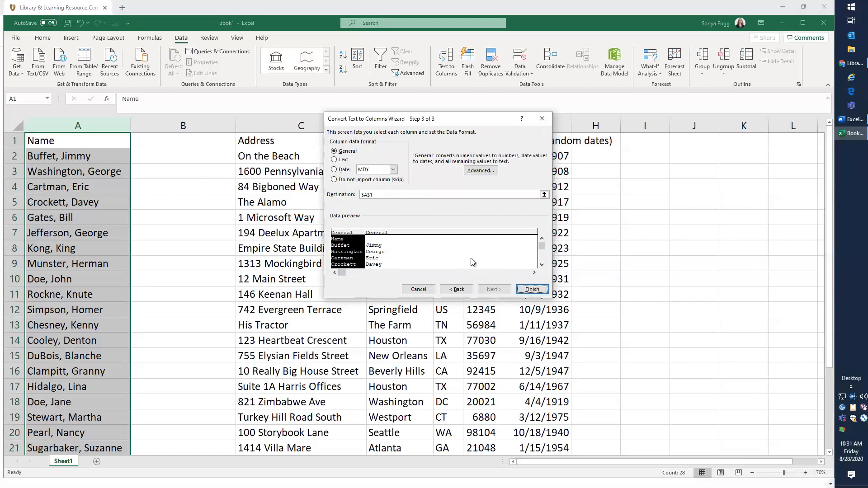
pyautogui.click(530, 289)
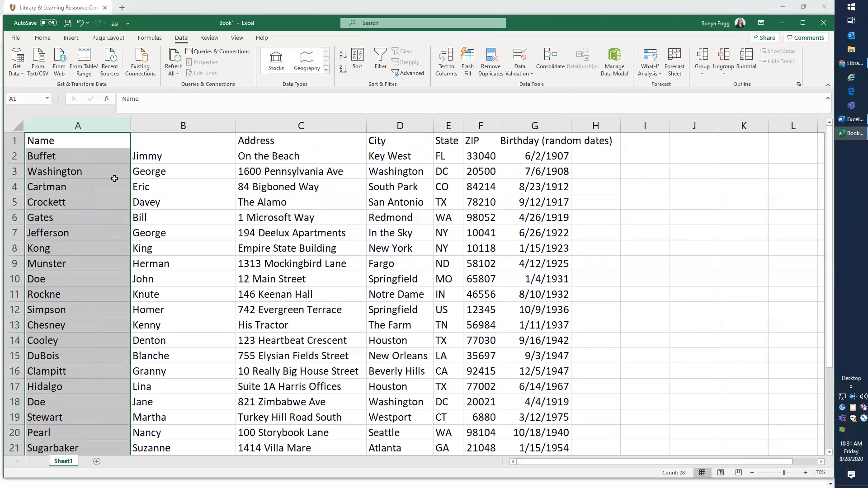
pyautogui.scroll(-1, 114, 179)
pyautogui.scroll(-4, 114, 179)
pyautogui.scroll(5, 115, 179)
pyautogui.click(72, 141)
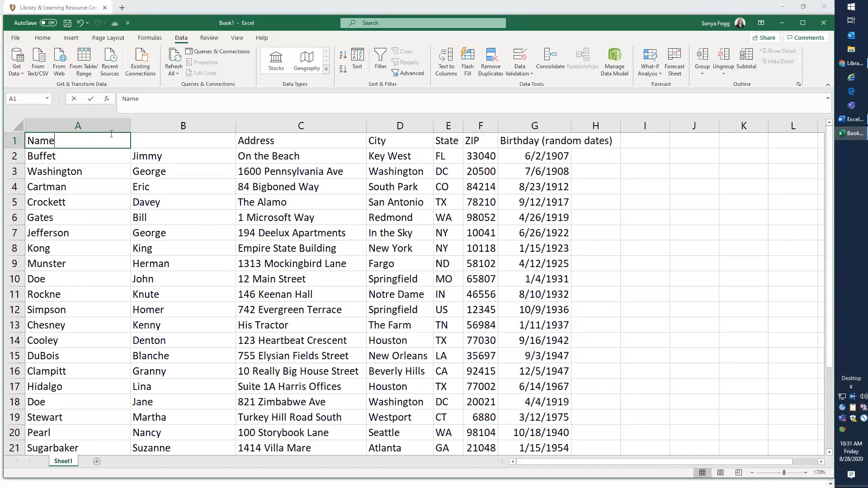
pyautogui.write('L')
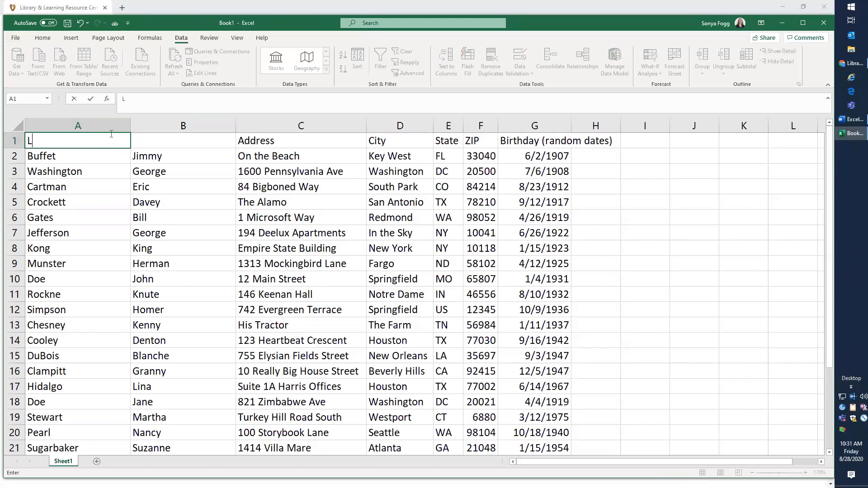
pyautogui.click(74, 100)
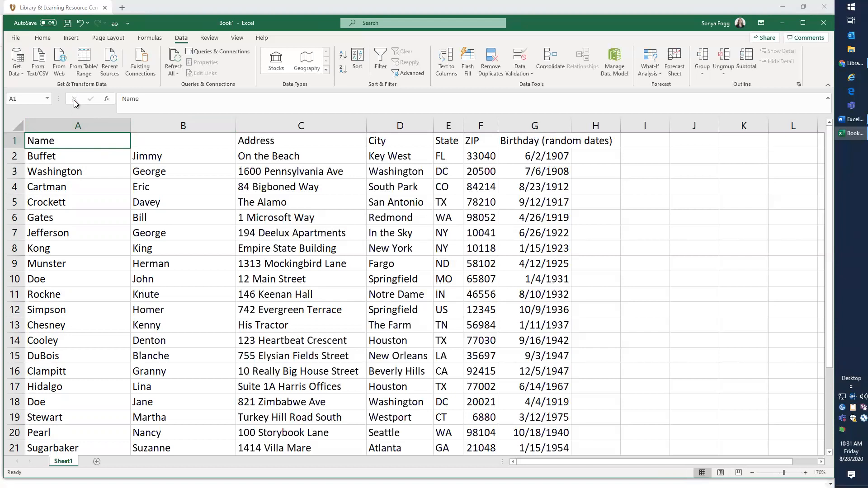
# Rename the header in A1 as Last Name
pyautogui.doubleClick(36, 140)
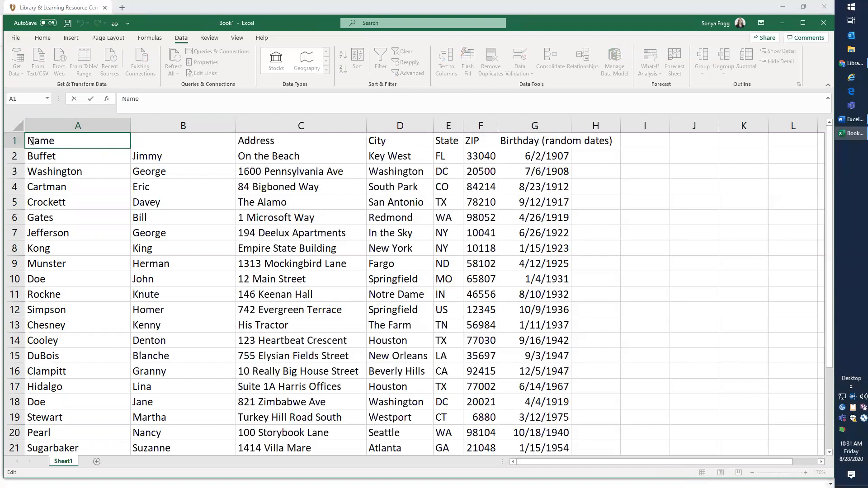
pyautogui.write('Last')
pyautogui.press('BackSpace')
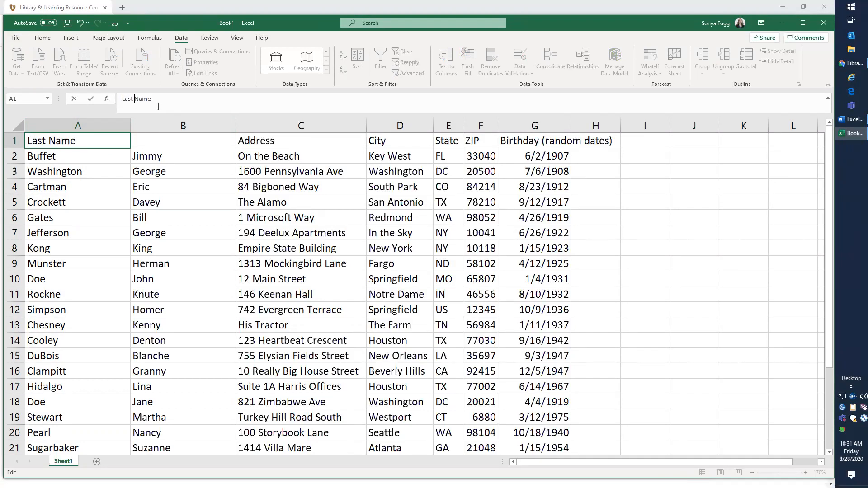
pyautogui.click(90, 99)
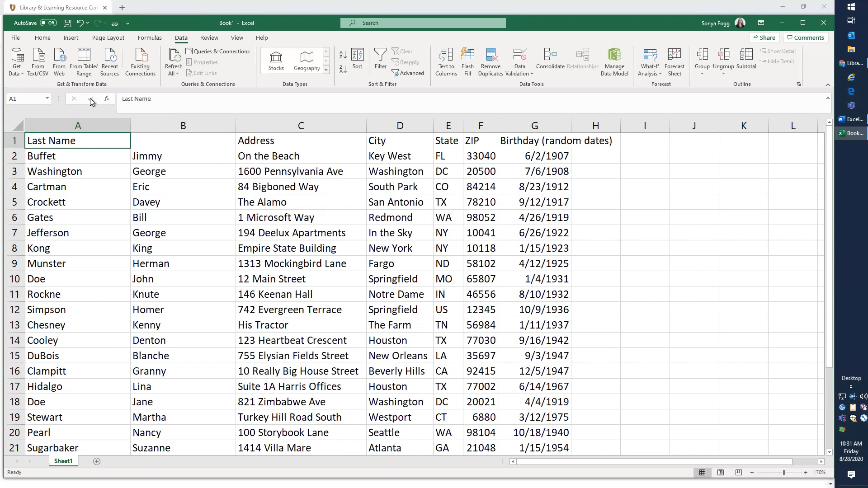
# Enter First Name as the header of column B
pyautogui.click(149, 140)
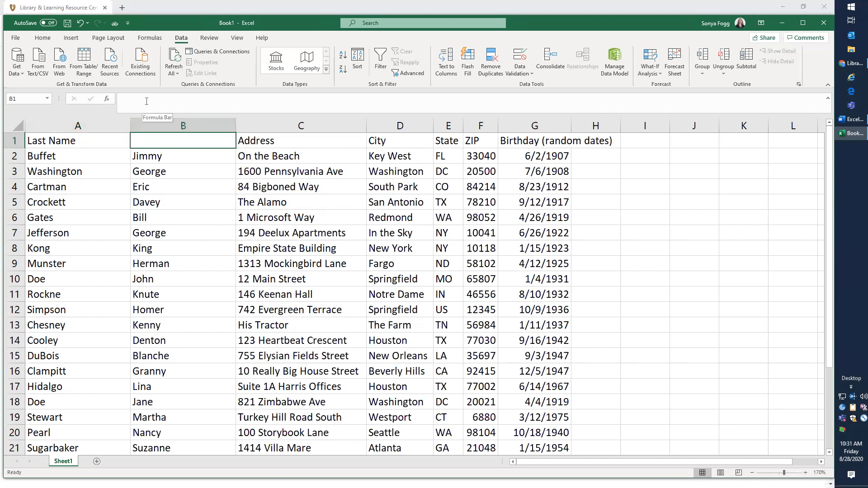
pyautogui.write('First Name')
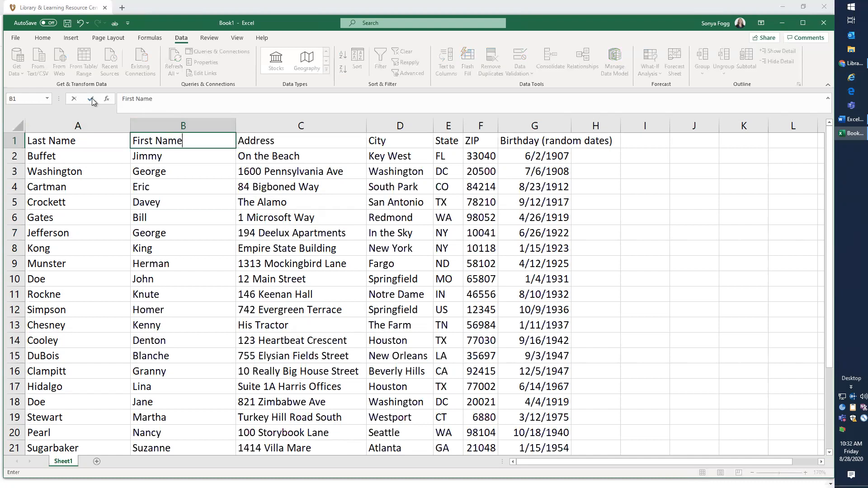
pyautogui.click(90, 99)
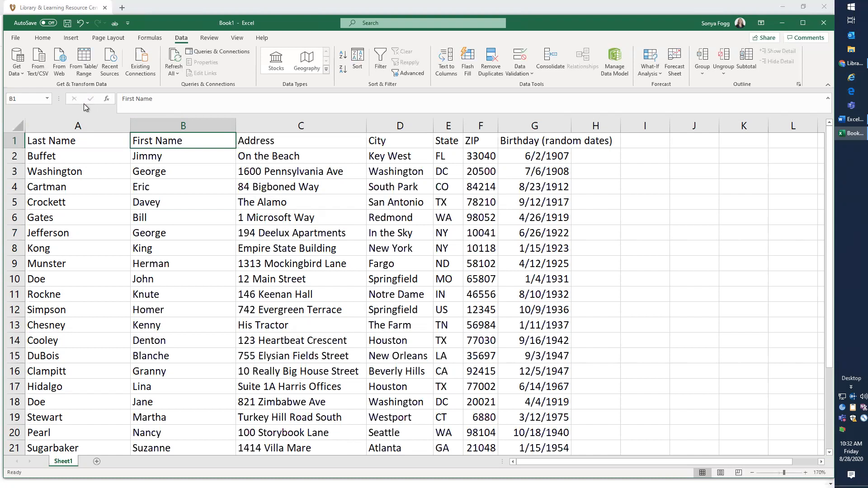
# Sort the table by ZIP from smallest to largest
pyautogui.doubleClick(160, 140)
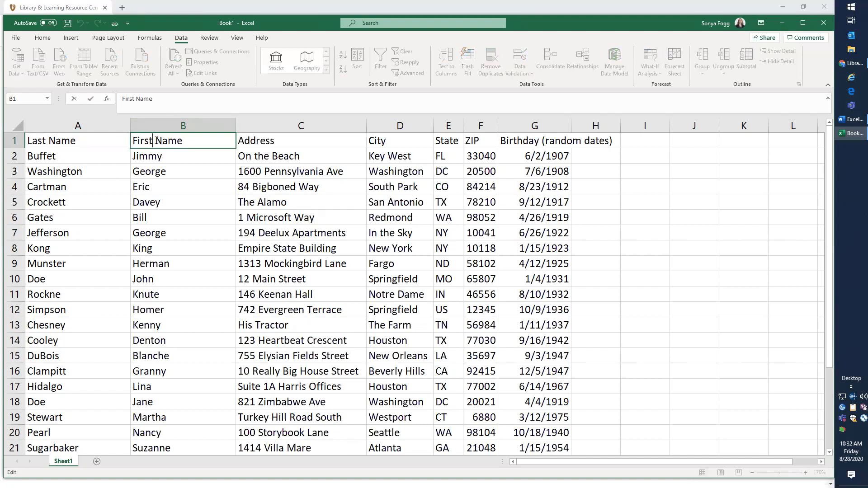
pyautogui.click(176, 162)
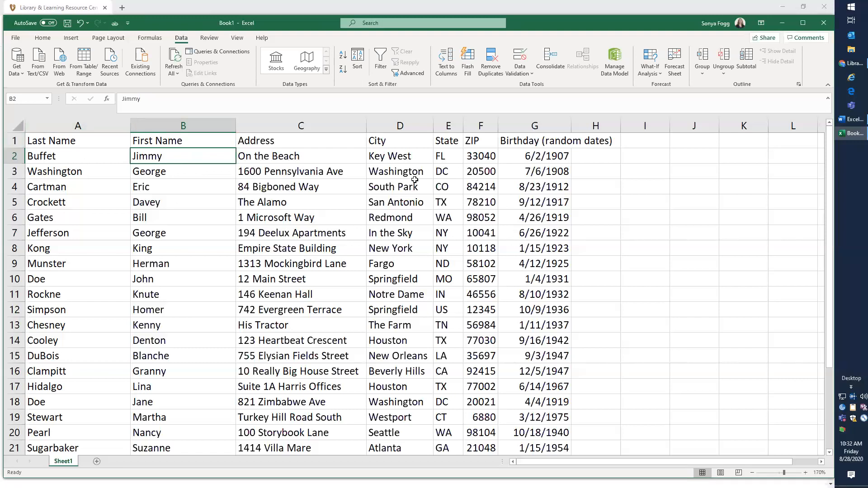
pyautogui.click(480, 156)
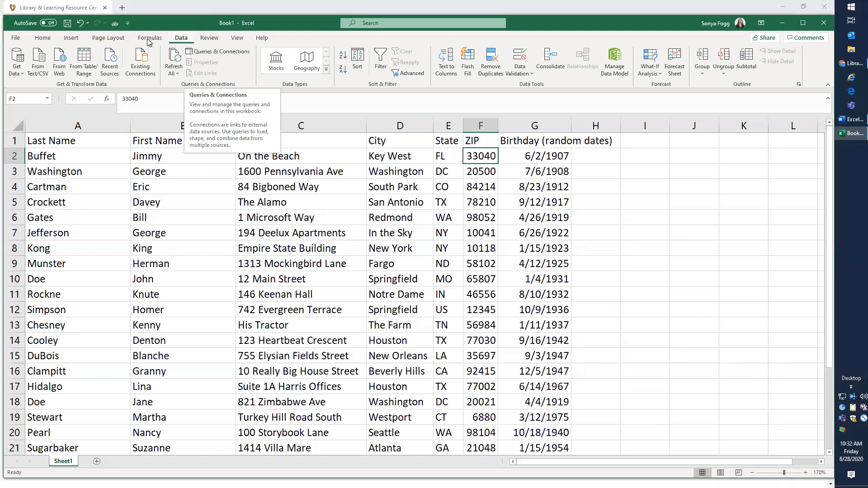
pyautogui.click(42, 40)
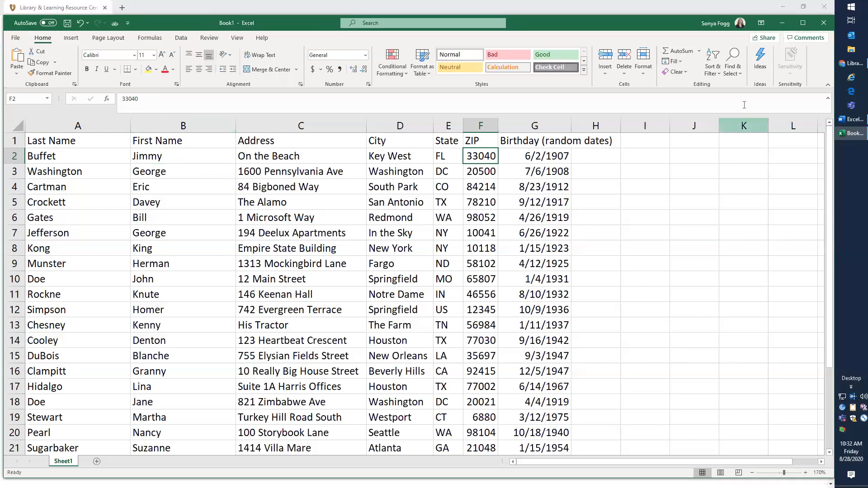
pyautogui.click(714, 75)
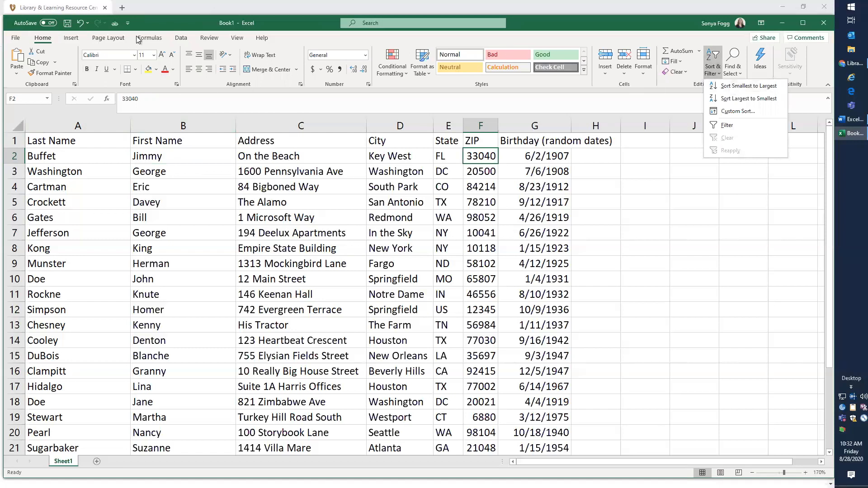
pyautogui.click(180, 38)
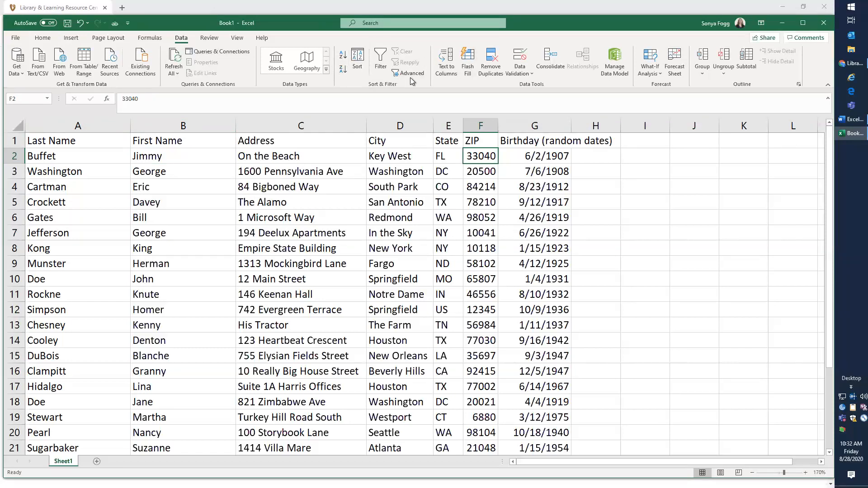
pyautogui.click(42, 37)
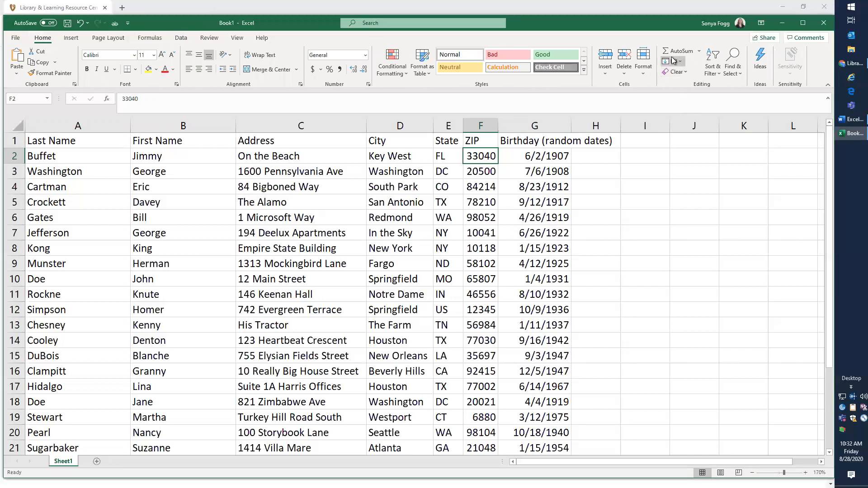
pyautogui.click(718, 75)
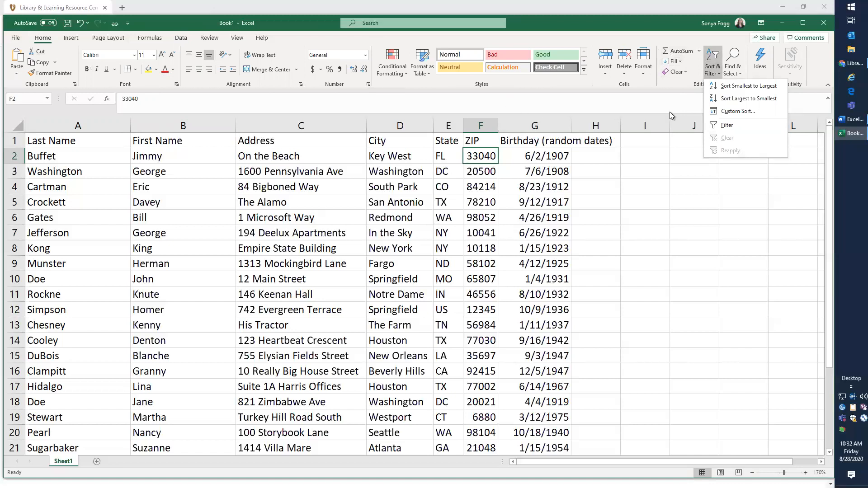
pyautogui.click(743, 86)
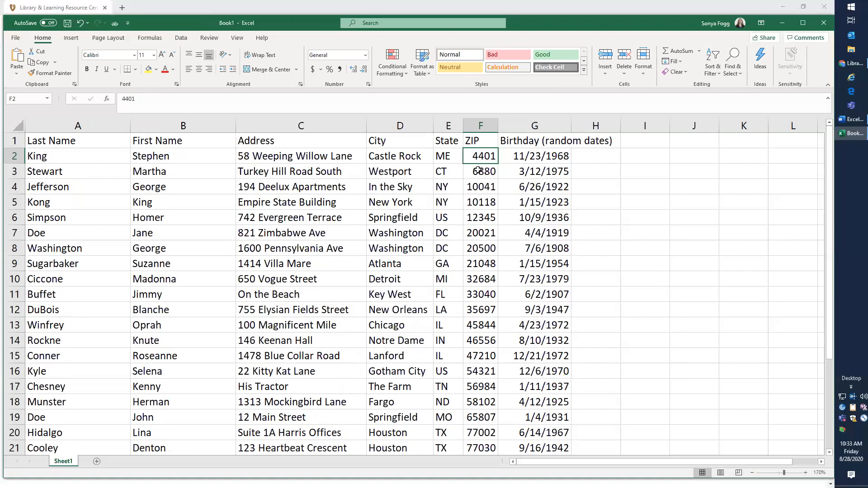
# Format the ZIP column with the Special Zip Code number format
pyautogui.moveTo(32, 156); pyautogui.dragTo(528, 156)
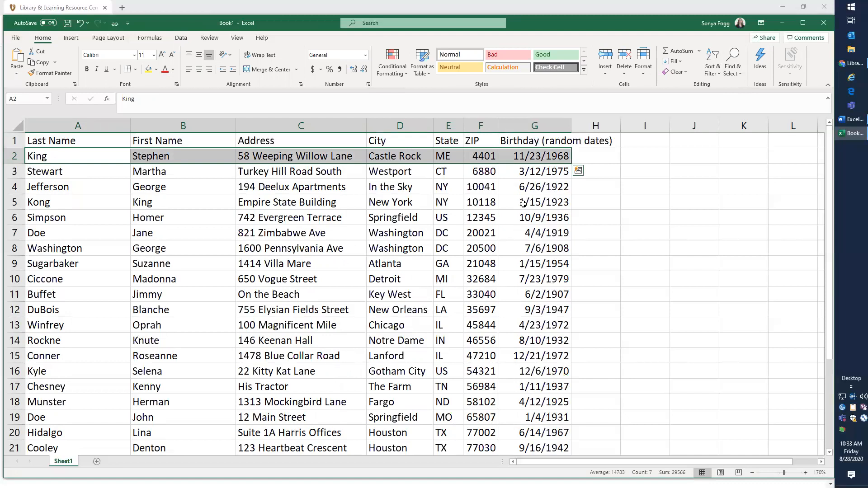
pyautogui.click(522, 203)
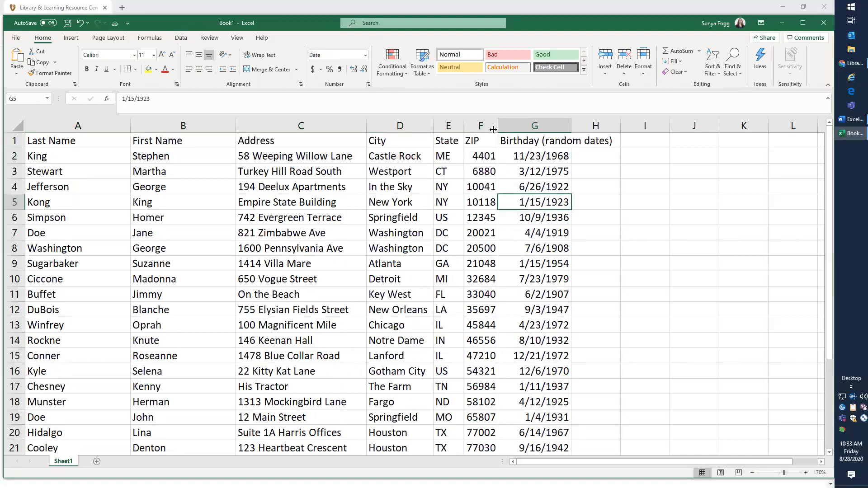
pyautogui.click(483, 155)
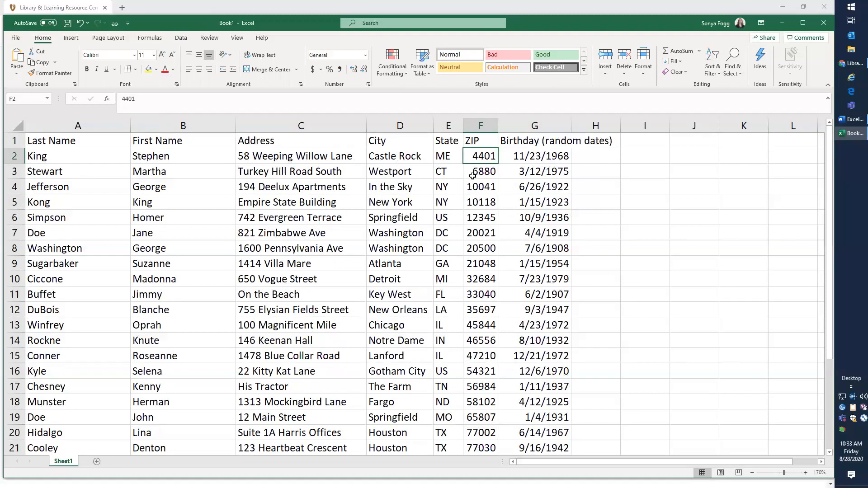
pyautogui.click(479, 119)
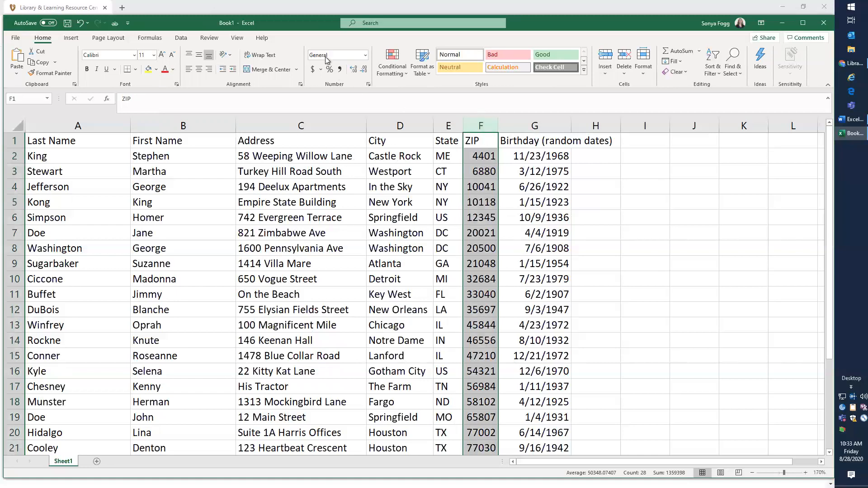
pyautogui.click(366, 55)
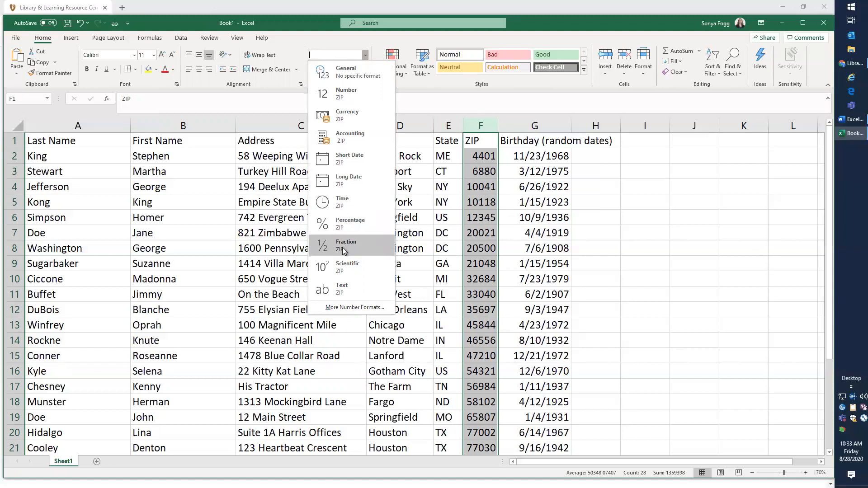
pyautogui.click(340, 308)
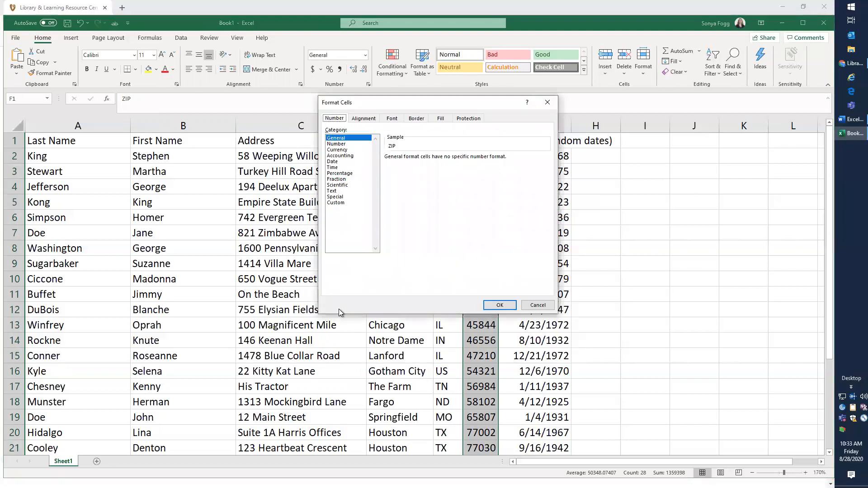
pyautogui.click(329, 198)
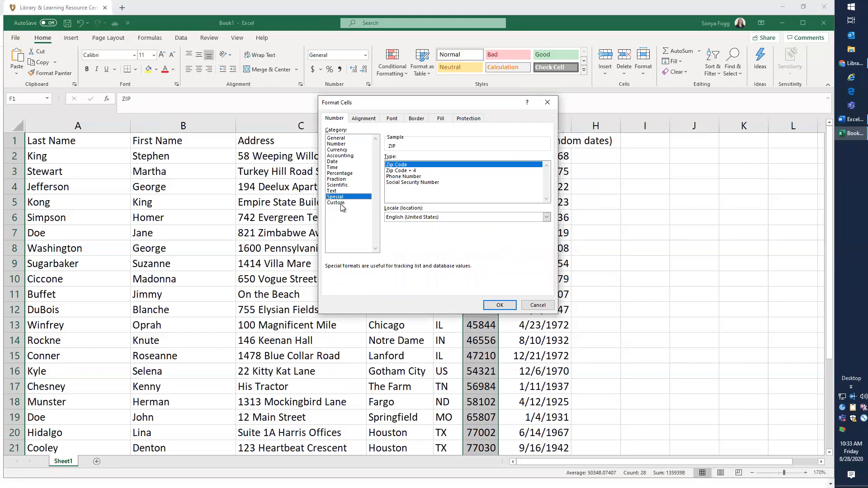
pyautogui.click(339, 204)
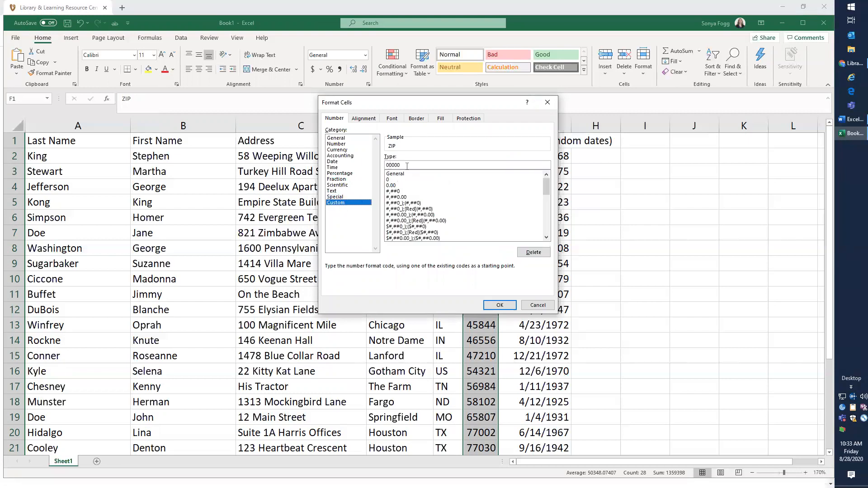
pyautogui.doubleClick(385, 165)
pyautogui.click(403, 165)
pyautogui.click(340, 198)
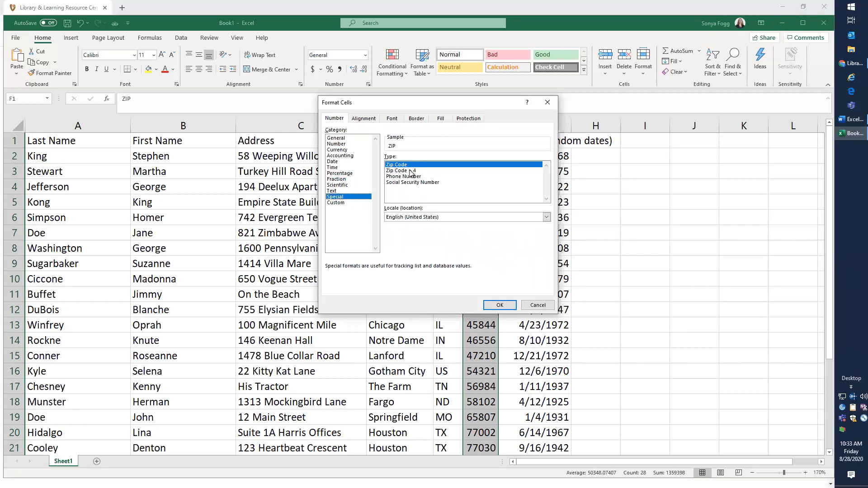
pyautogui.click(499, 306)
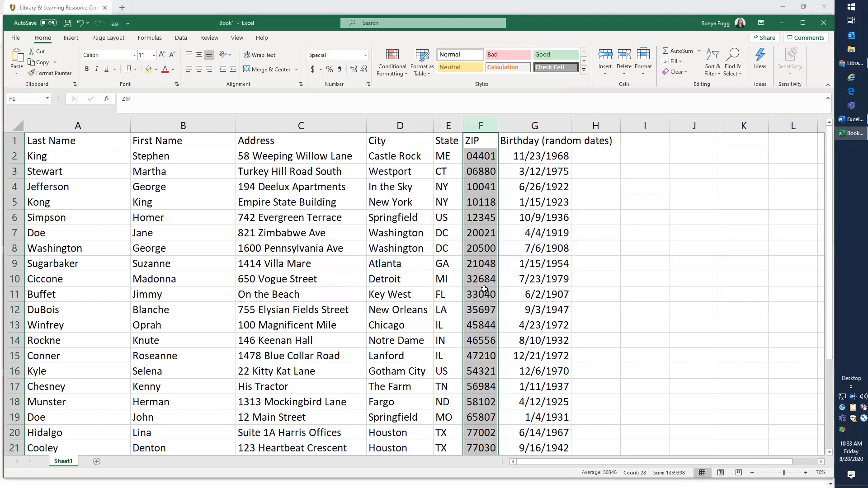
# Turn on filtering for the table's header row
pyautogui.click(479, 159)
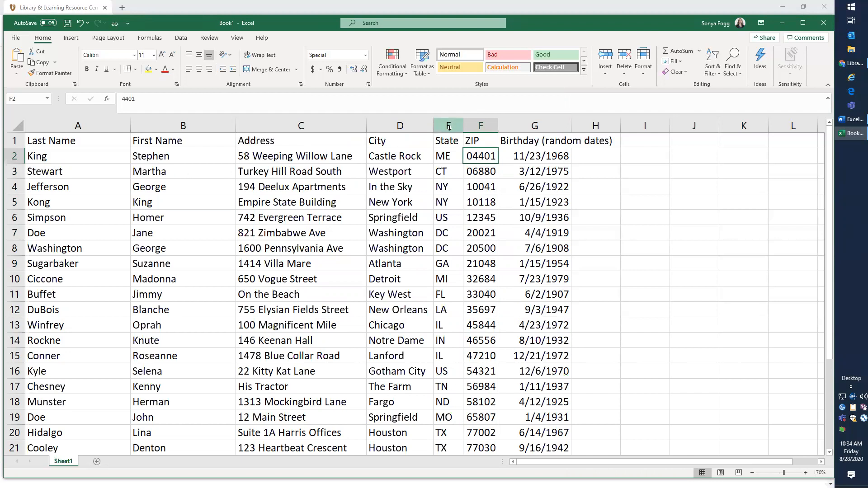
pyautogui.click(443, 154)
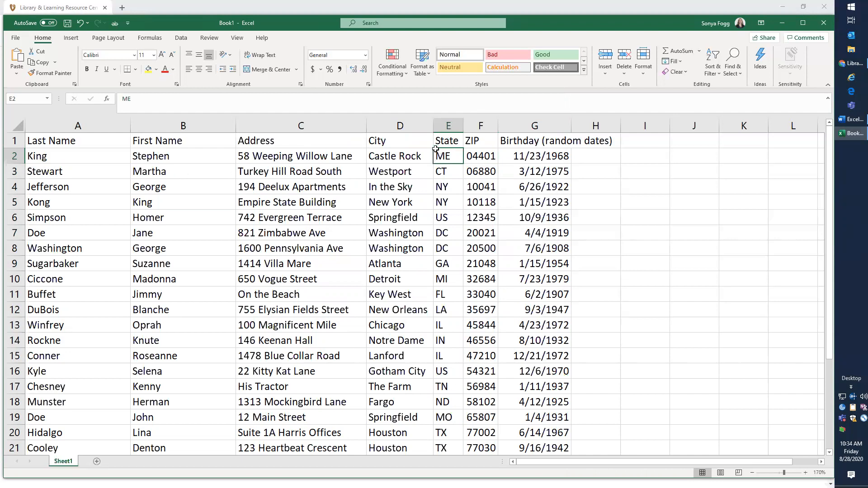
pyautogui.click(716, 77)
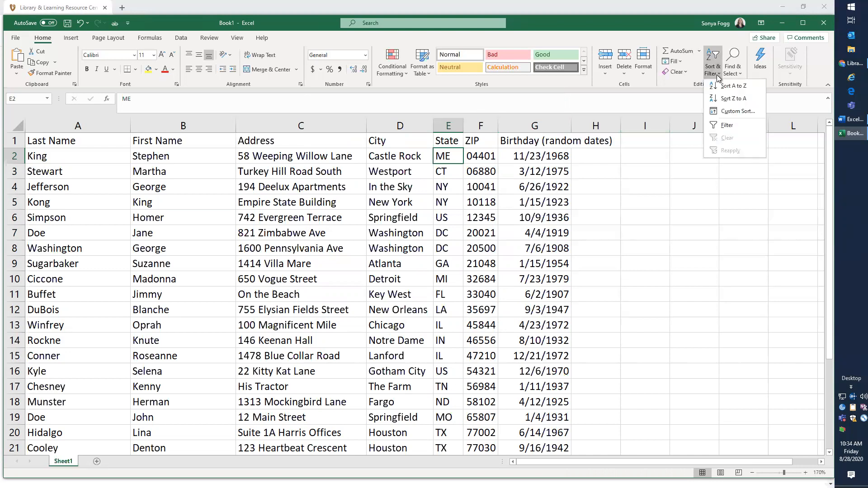
pyautogui.click(724, 125)
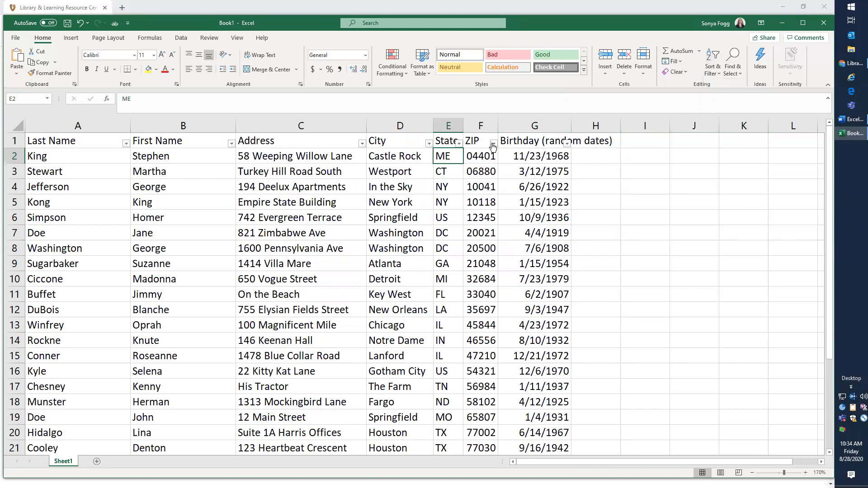
# Filter the State column to show only FL, GA and MO, then clear the State filter
pyautogui.click(458, 144)
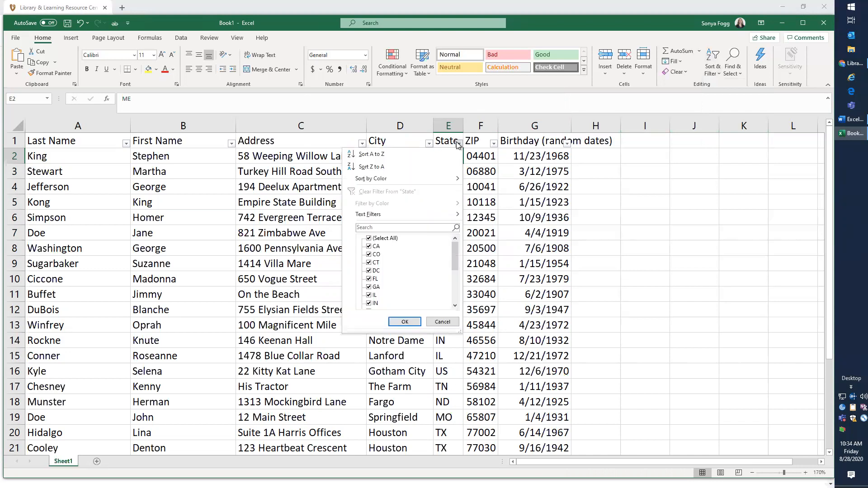
pyautogui.click(369, 238)
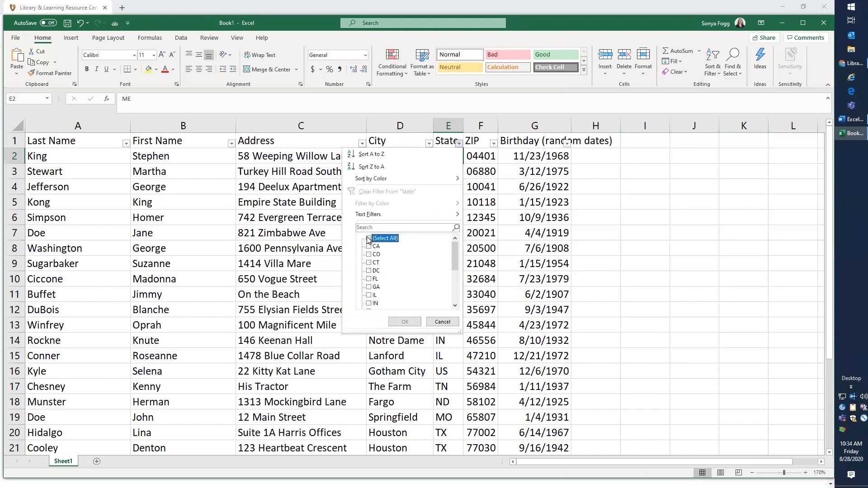
pyautogui.click(369, 287)
pyautogui.click(369, 279)
pyautogui.scroll(-1, 371, 280)
pyautogui.scroll(-1, 370, 285)
pyautogui.click(369, 287)
pyautogui.click(405, 322)
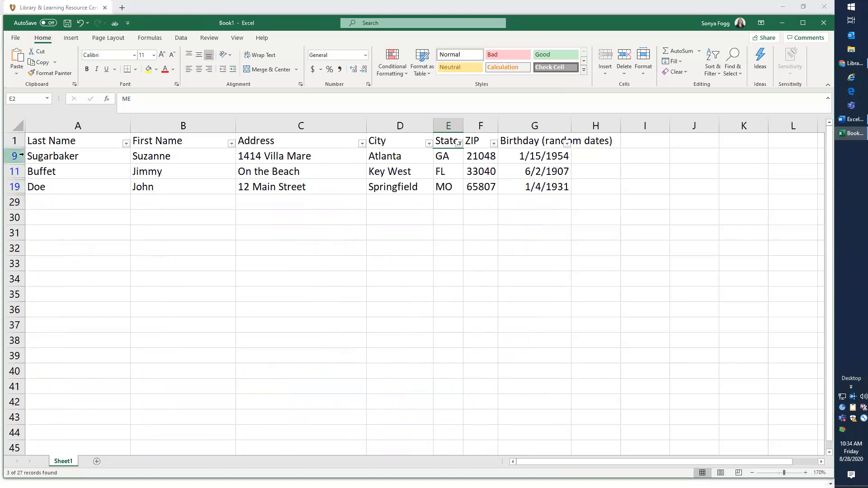
pyautogui.click(458, 143)
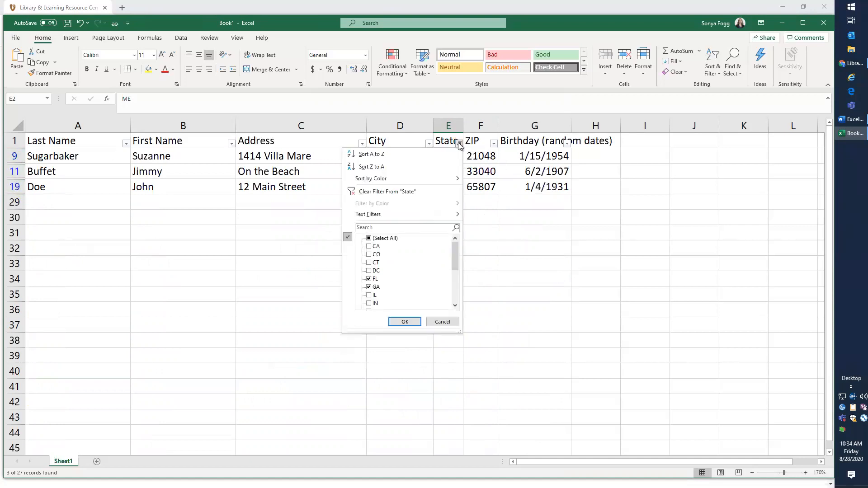
pyautogui.click(378, 192)
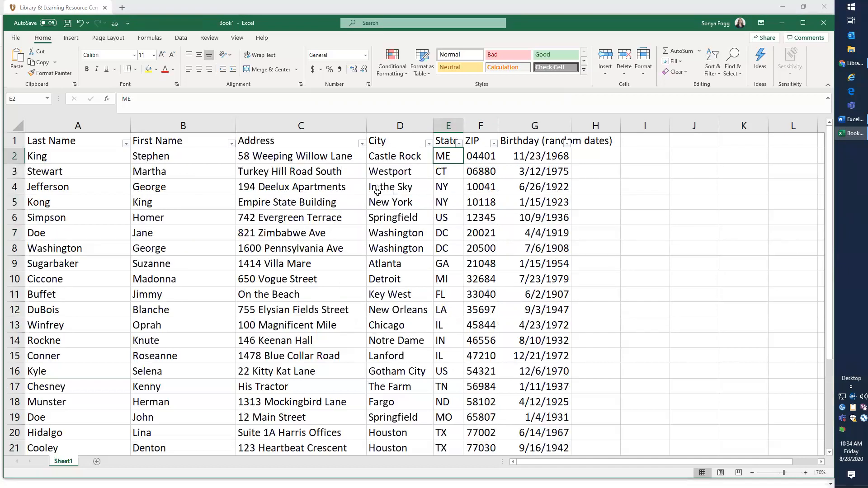
# Sort the table by Last Name from A to Z
pyautogui.click(110, 157)
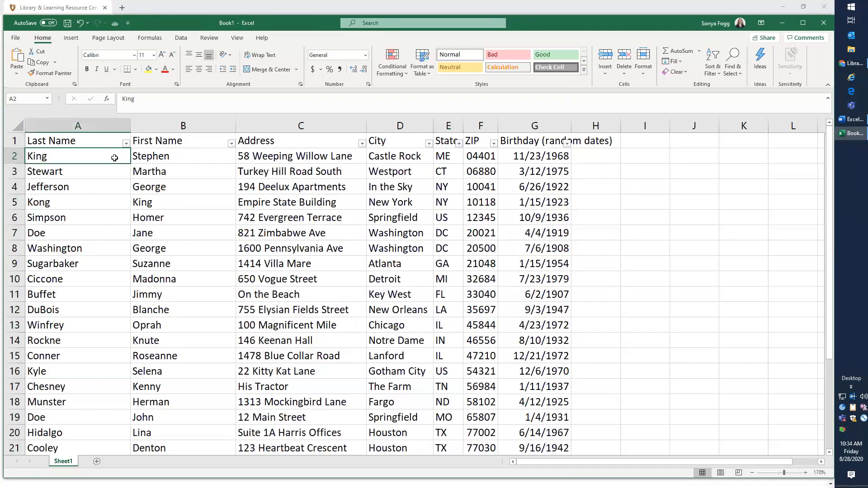
pyautogui.click(713, 70)
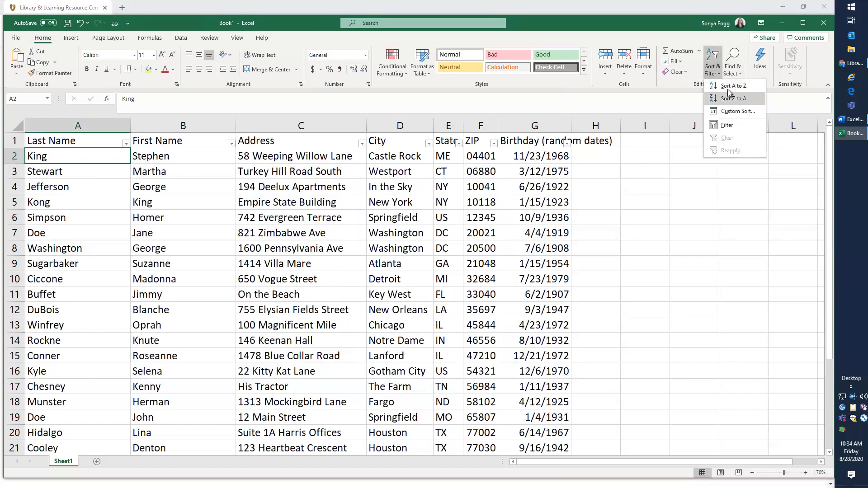
pyautogui.click(728, 86)
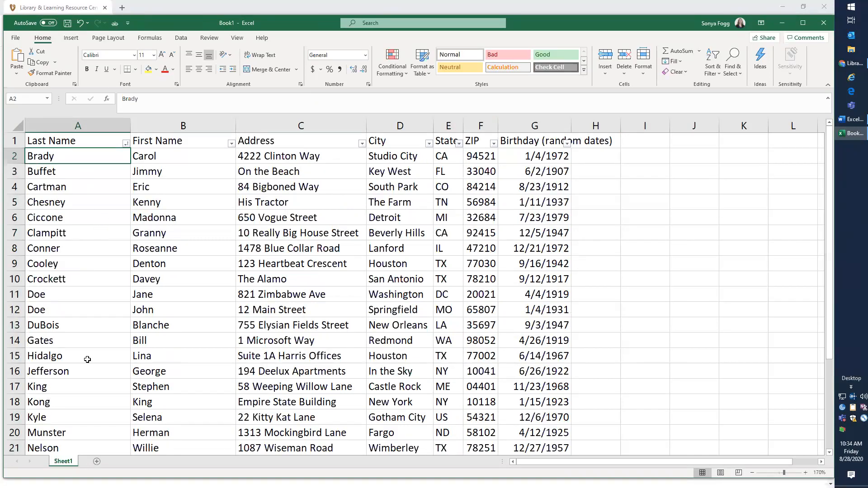
pyautogui.scroll(-1, 80, 343)
pyautogui.moveTo(44, 247); pyautogui.dragTo(157, 270)
pyautogui.scroll(1, 237, 271)
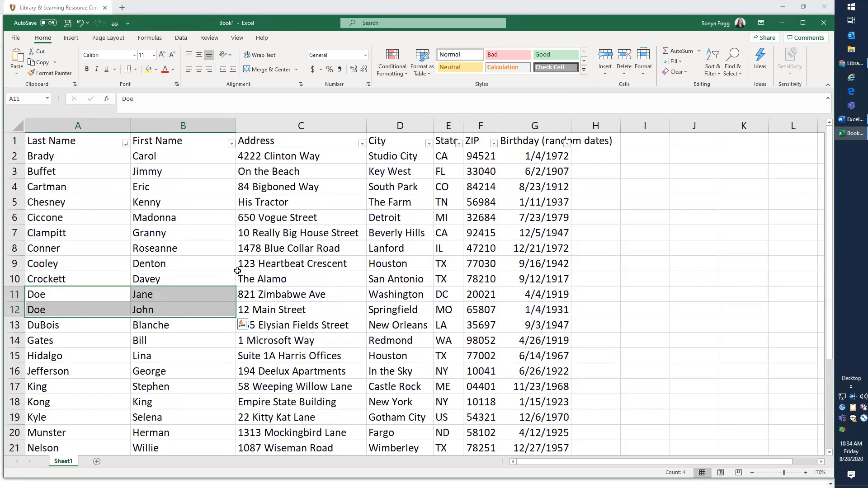
pyautogui.click(174, 235)
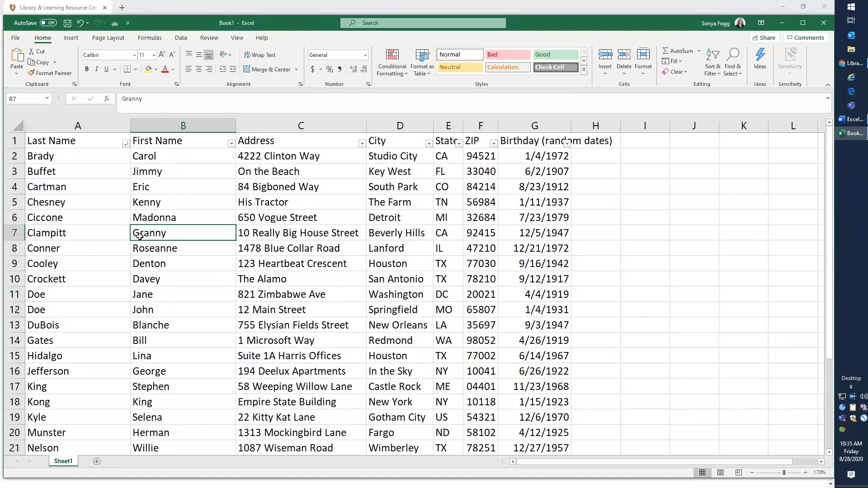
pyautogui.click(713, 71)
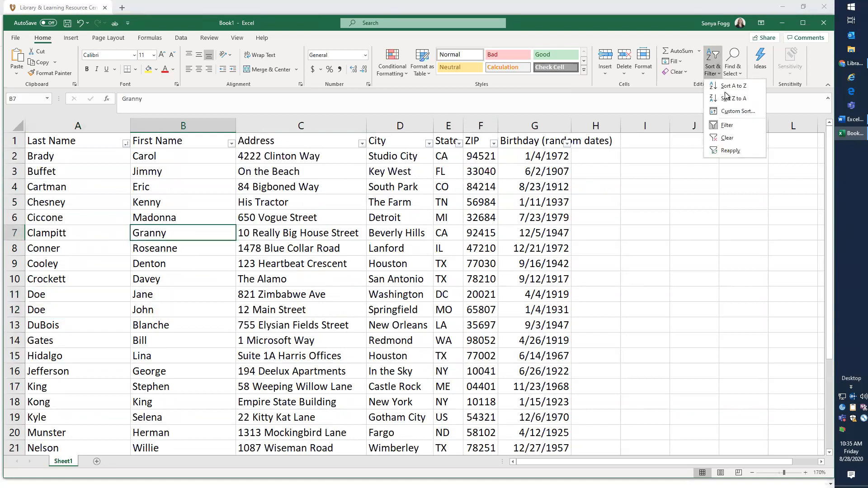
pyautogui.click(728, 113)
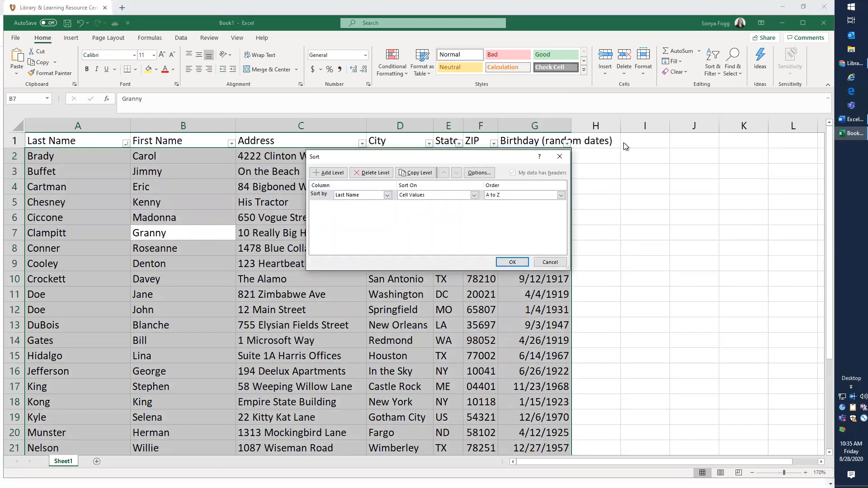
pyautogui.click(563, 160)
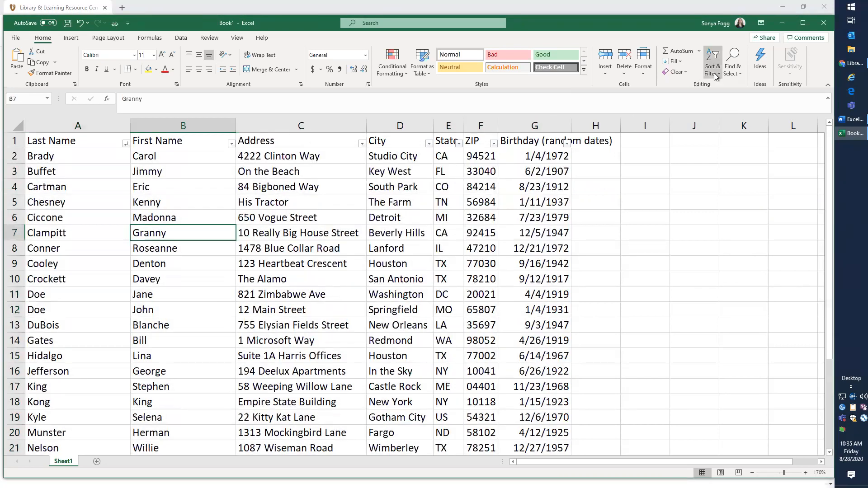
# Custom-sort the table by Last Name and then by First Name, both A to Z
pyautogui.click(717, 72)
pyautogui.click(725, 112)
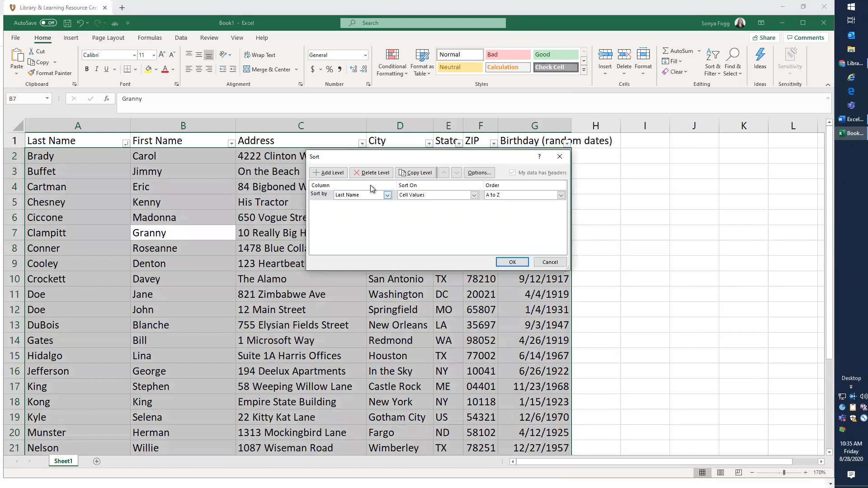
pyautogui.click(328, 172)
pyautogui.click(388, 205)
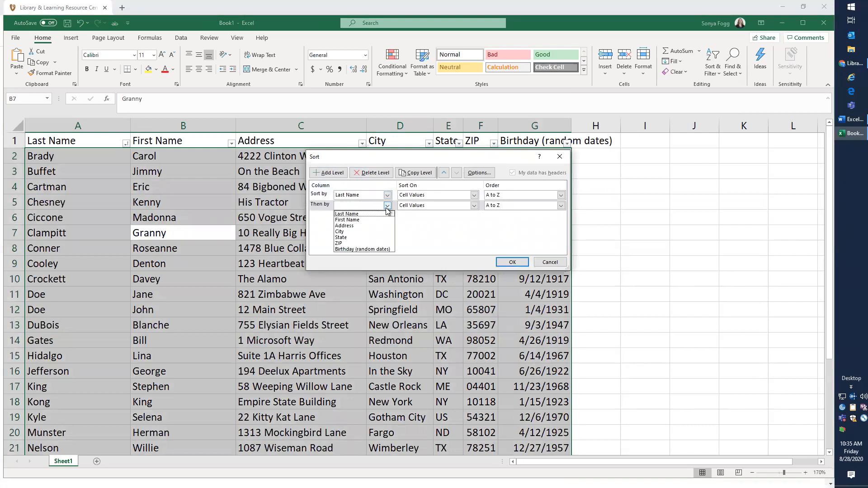
pyautogui.click(366, 218)
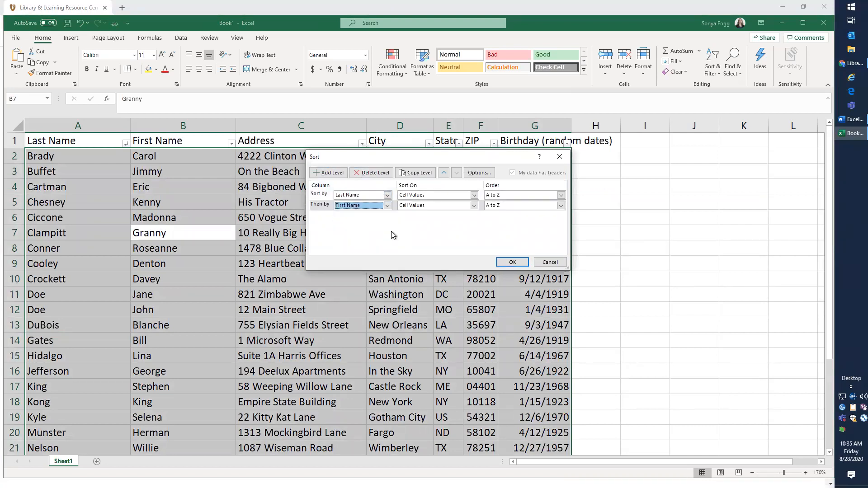
pyautogui.click(512, 262)
# Format the data range as a table with headers using the first Light table style
pyautogui.moveTo(92, 298); pyautogui.dragTo(510, 306)
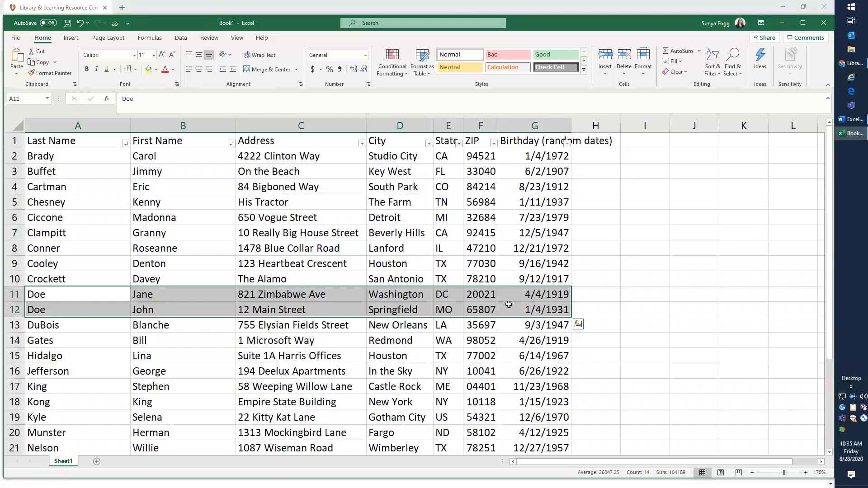
pyautogui.click(126, 211)
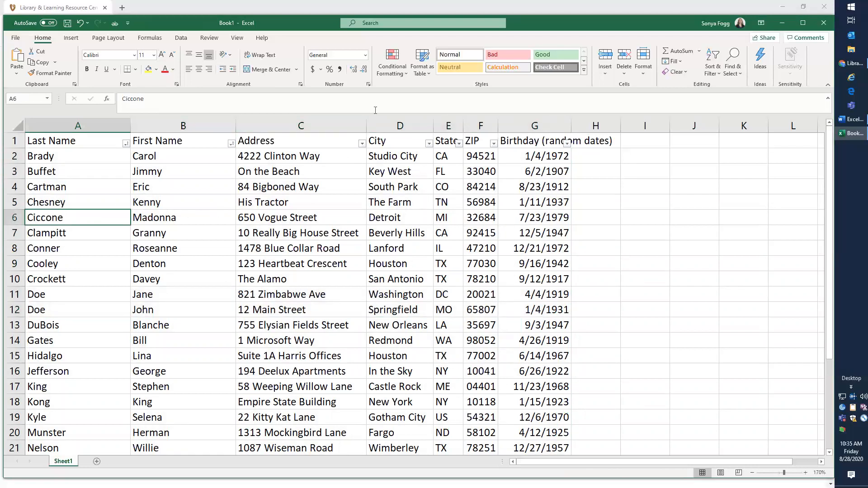
pyautogui.click(425, 73)
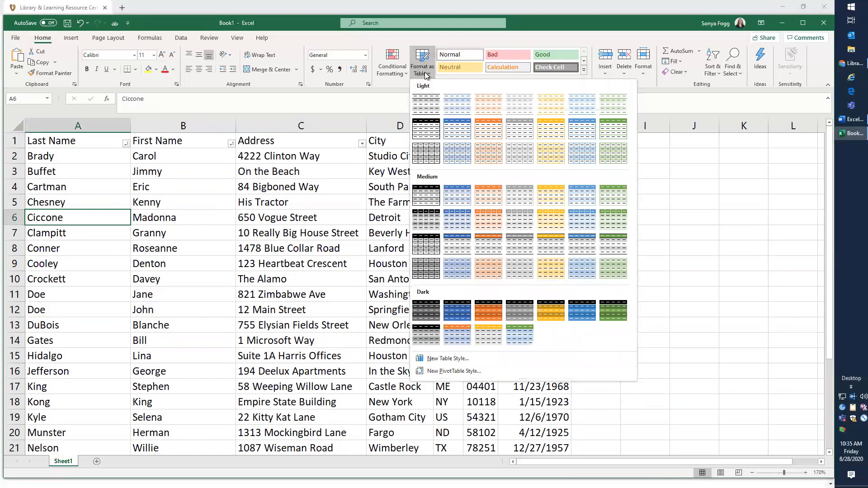
pyautogui.click(424, 105)
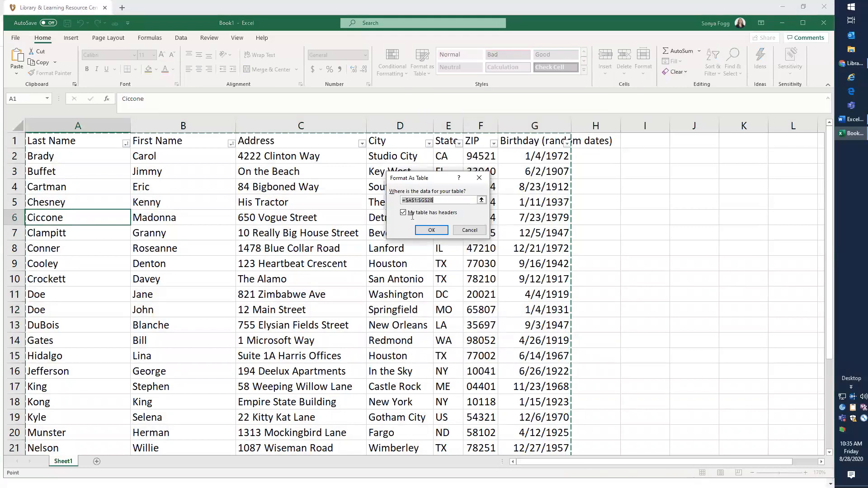
pyautogui.click(431, 230)
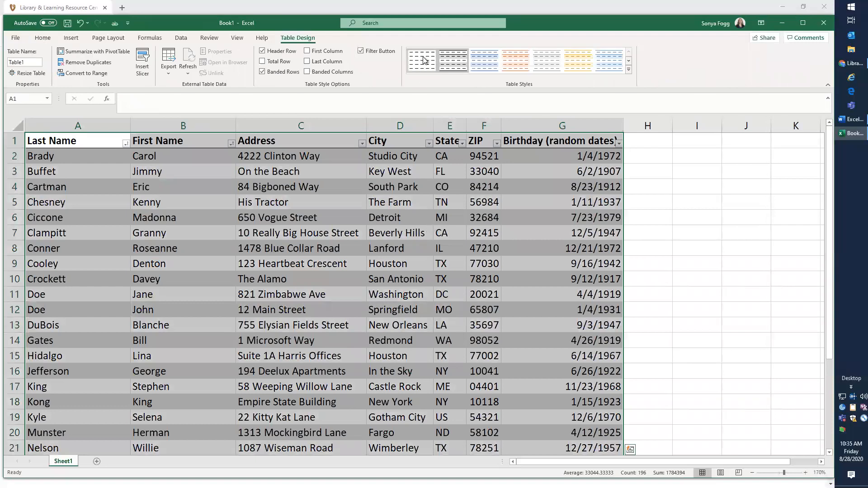
# Switch the table to the plain, unformatted first table style
pyautogui.click(425, 63)
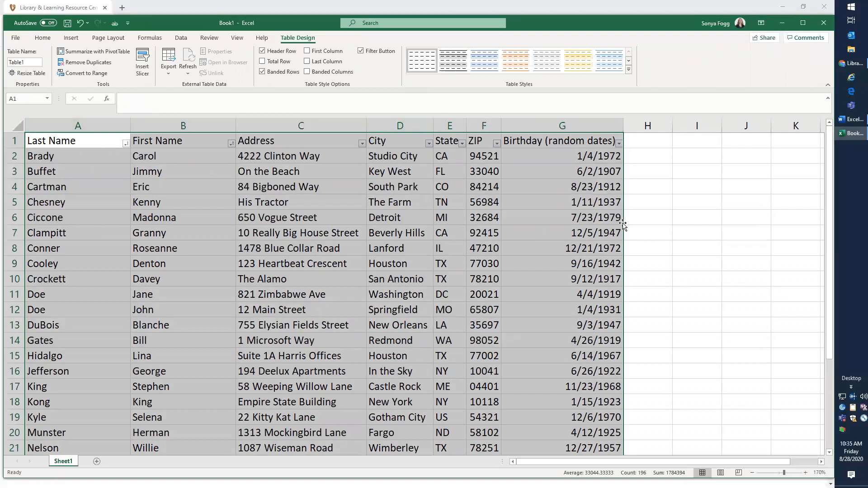
pyautogui.click(550, 222)
# Examine the ZIP and State filter lists and the table's header row
pyautogui.click(496, 144)
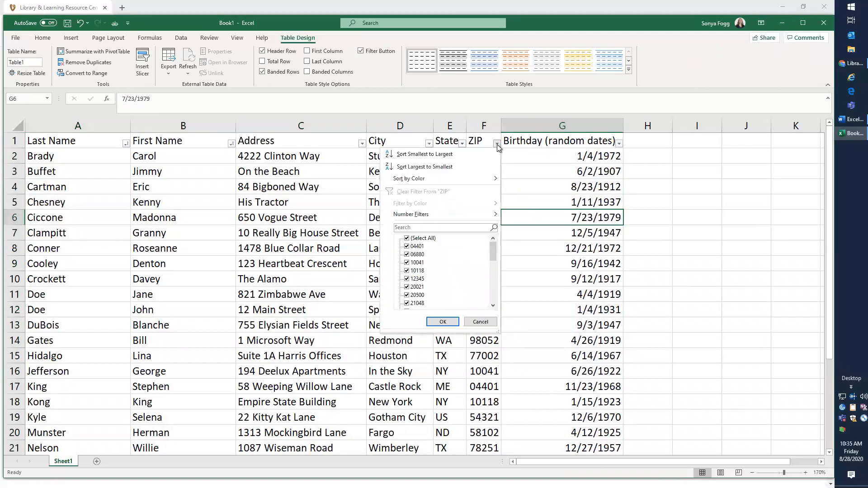
pyautogui.click(479, 321)
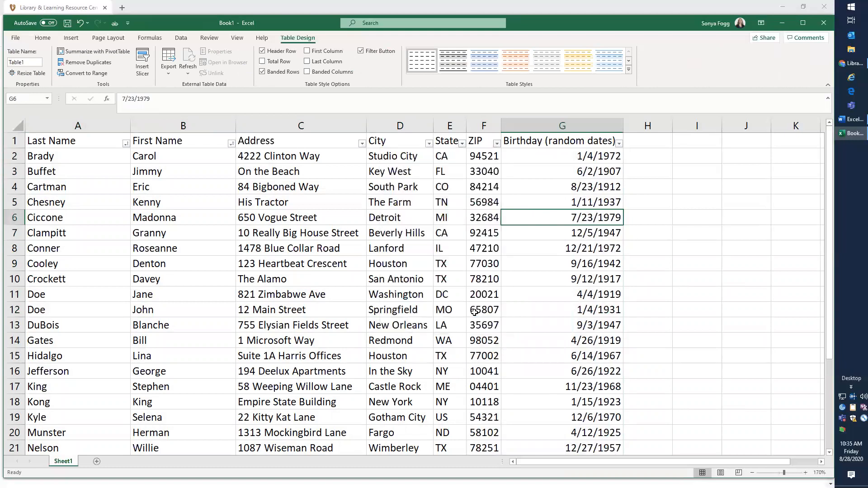
pyautogui.click(462, 144)
pyautogui.click(462, 144)
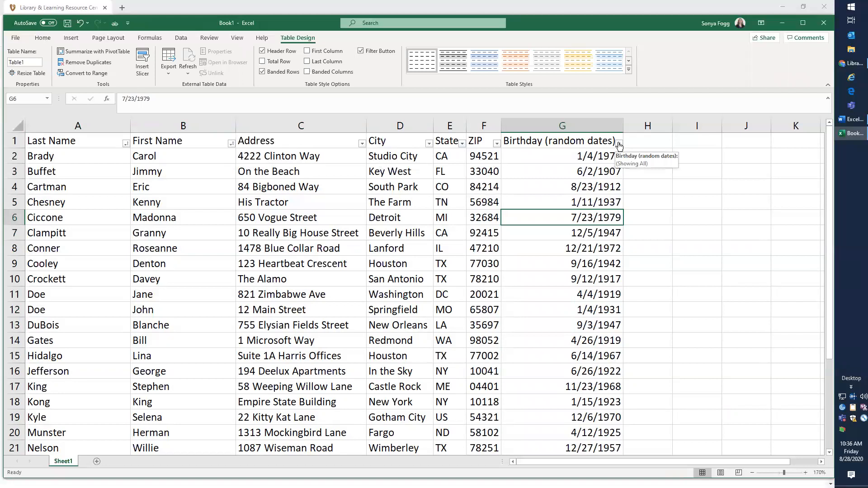
pyautogui.click(390, 249)
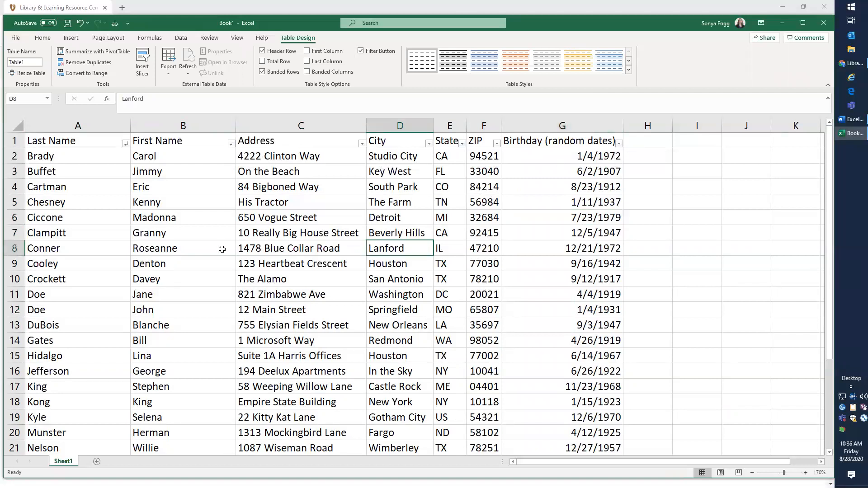
pyautogui.click(553, 208)
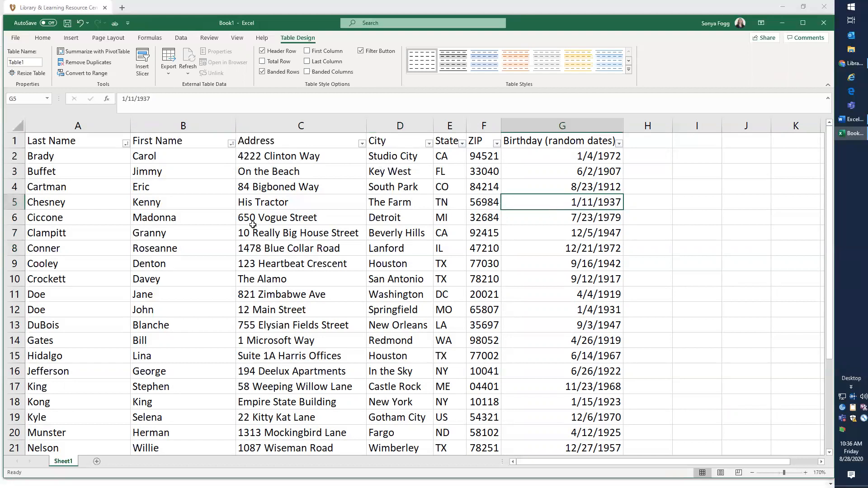
pyautogui.scroll(-4, 253, 225)
pyautogui.scroll(4, 253, 225)
pyautogui.moveTo(60, 142); pyautogui.dragTo(606, 141)
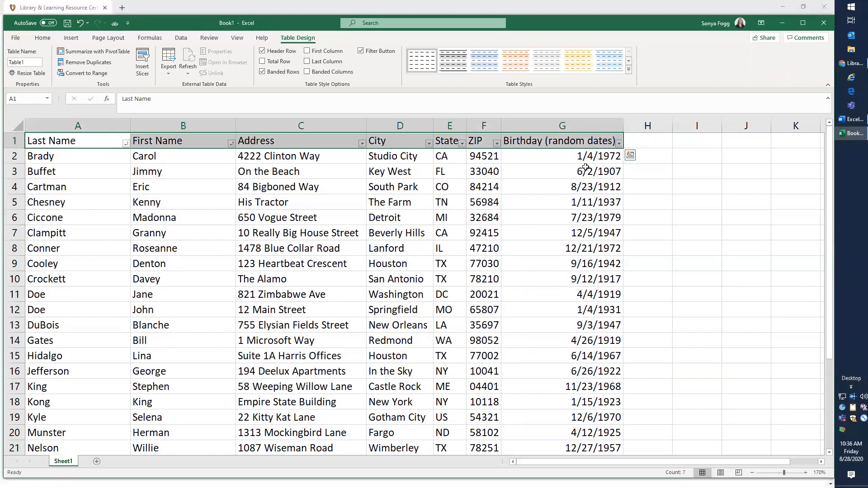
pyautogui.click(563, 190)
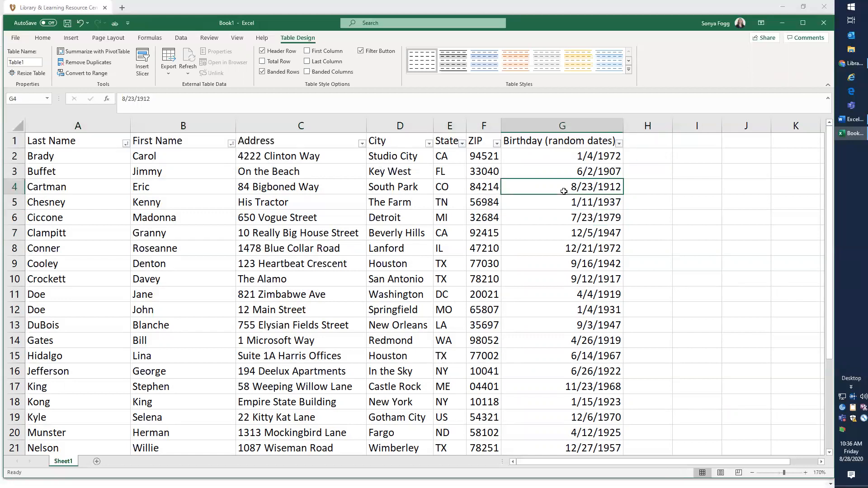